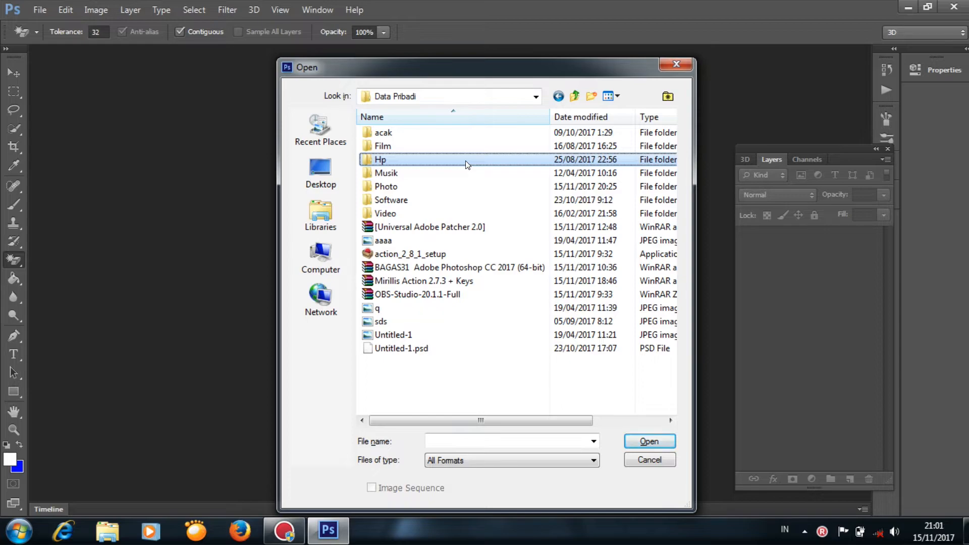
- Browse from the Data Pribadi folder into the soreee photo folder
key(Down)
key(Return)
key(Down)
key(Down)
key(Down)
key(Up)
key(Up)
key(Up)
key(Right)
key(Return)
key(Down)
key(Down)
key(Down)
key(Down)
key(Down)
key(Down)
key(Down)
key(Up)
key(Up)
key(Return)
- Open the photo IMG_9494.JPG from the soreee folder and dock its floating document window
key(Down)
key(Down)
key(Down)
key(Down)
key(Down)
key(Down)
key(Down)
key(Down)
key(Down)
key(Down)
key(Down)
key(Down)
key(Down)
key(Down)
key(Down)
key(Down)
key(Down)
key(Down)
key(Down)
key(Down)
key(Down)
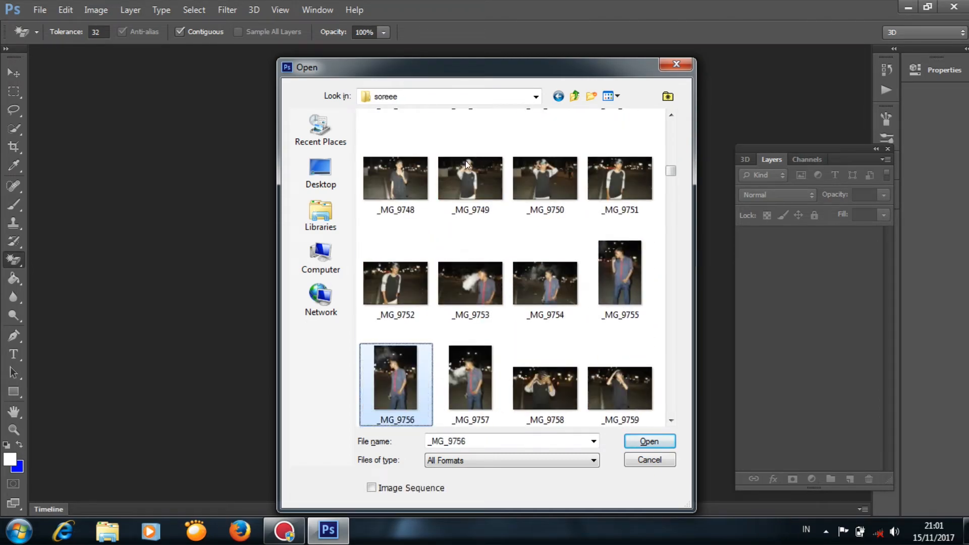
key(Down)
key(Down)
key(Down)
key(Down)
key(Down)
key(Down)
key(Down)
key(Down)
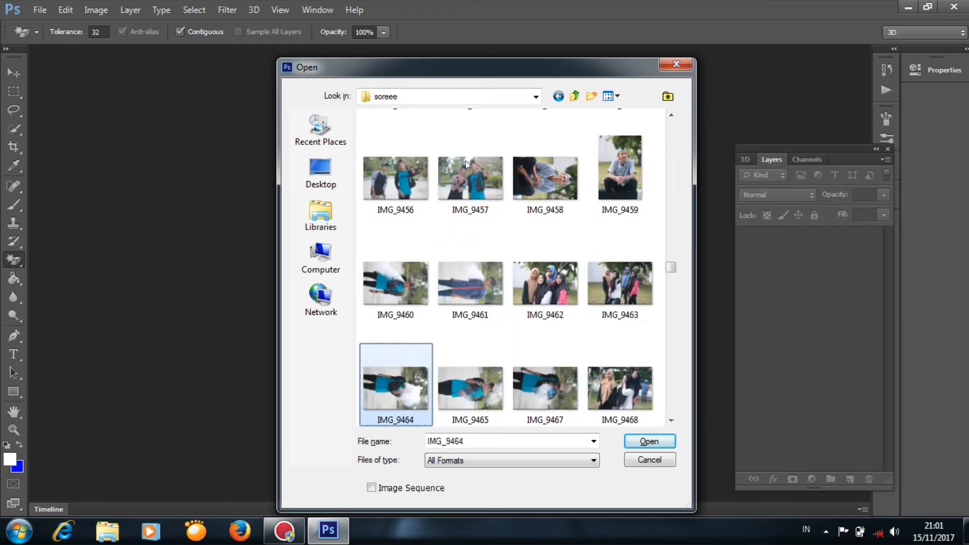
key(Down)
key(Down)
key(Up)
key(Right)
key(Right)
key(Return)
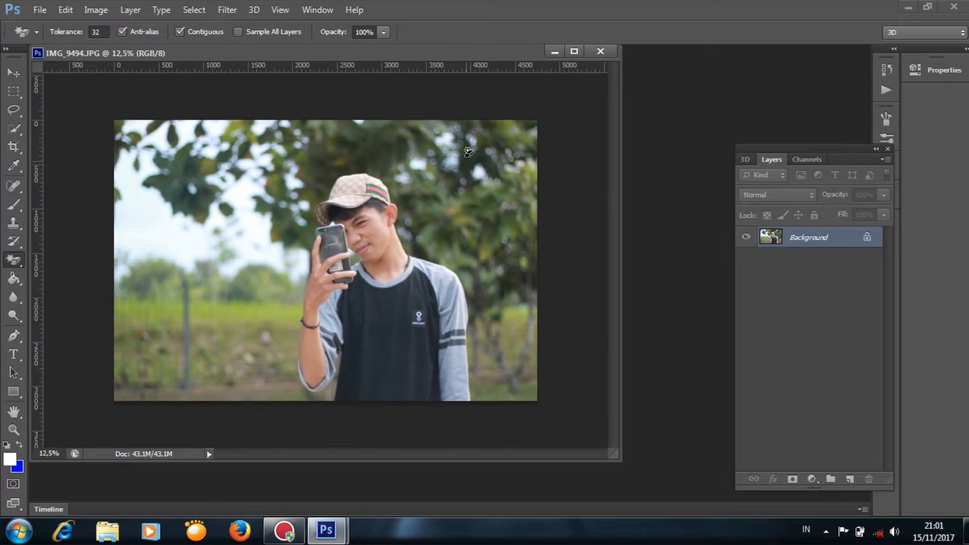
drag(474, 47, 505, 47)
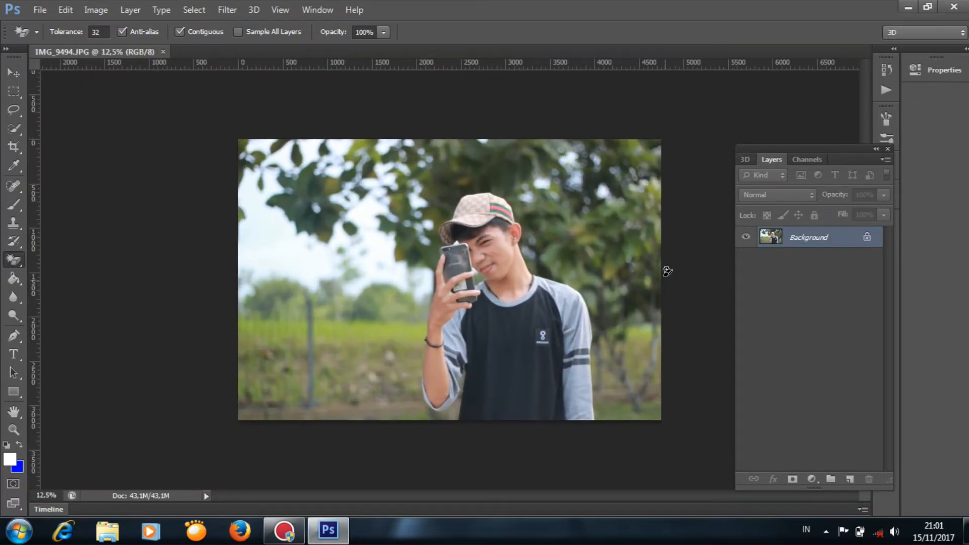
- Add a Channel Mixer adjustment layer with the Blue output channel set to Green +92% and Blue 0%
click(810, 480)
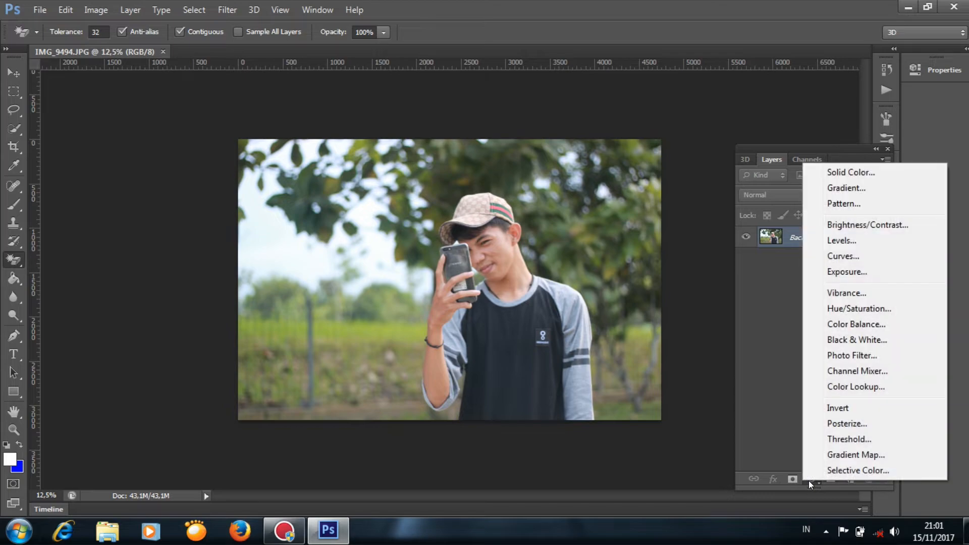
click(875, 375)
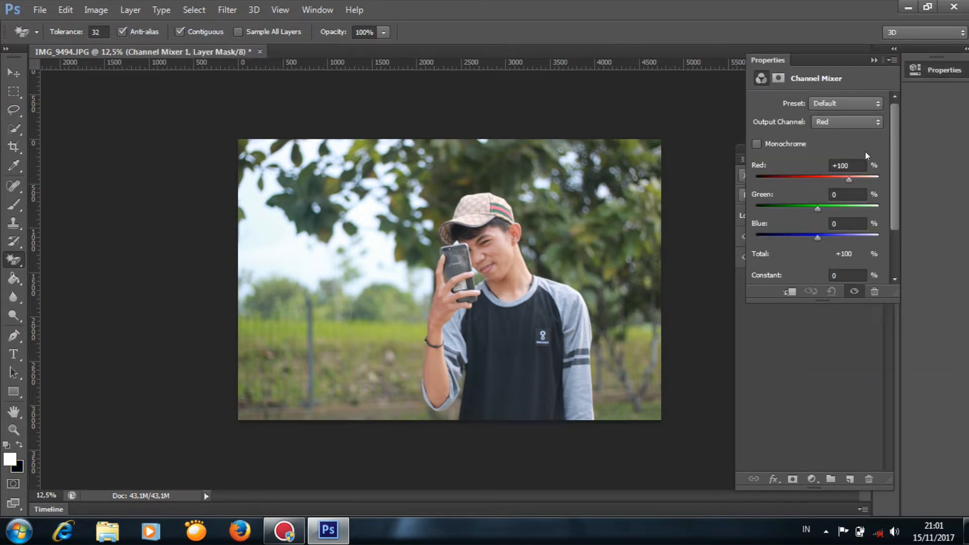
click(860, 122)
click(856, 161)
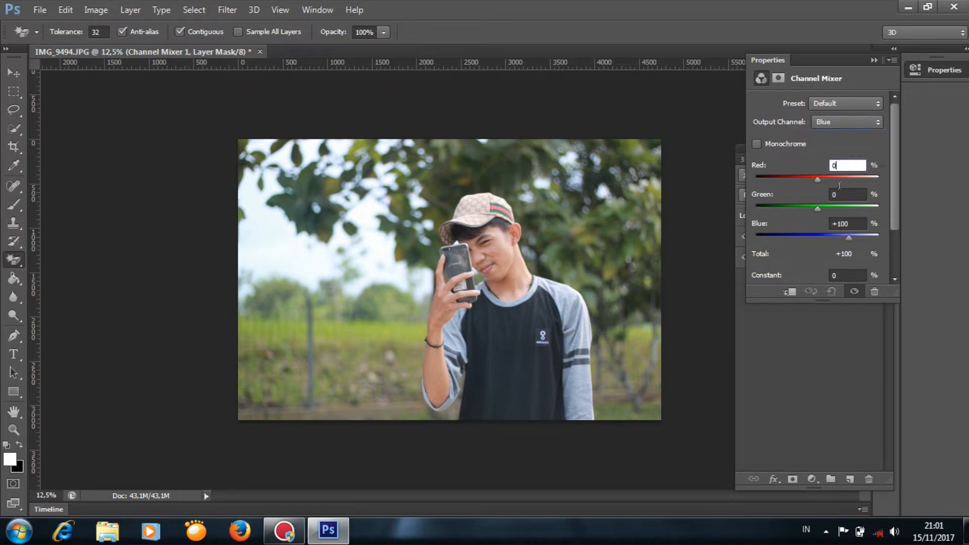
drag(819, 208, 822, 237)
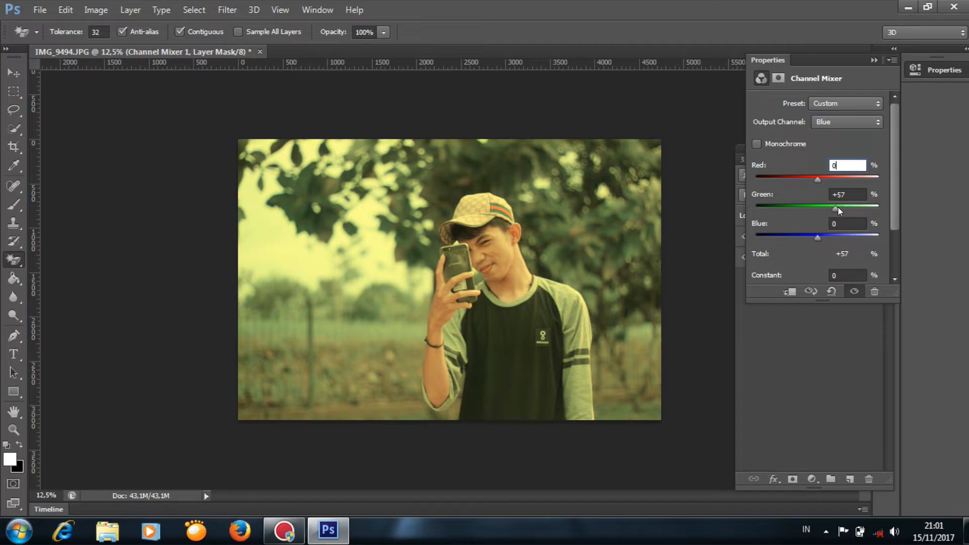
mouse_move(838, 207)
mouse_down()
mouse_move(824, 209)
mouse_move(846, 210)
mouse_up()
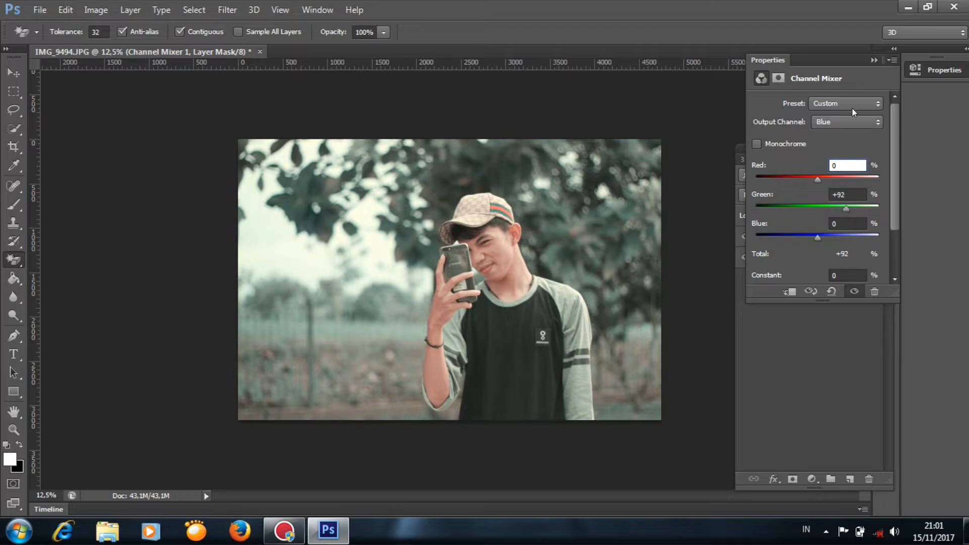
click(871, 64)
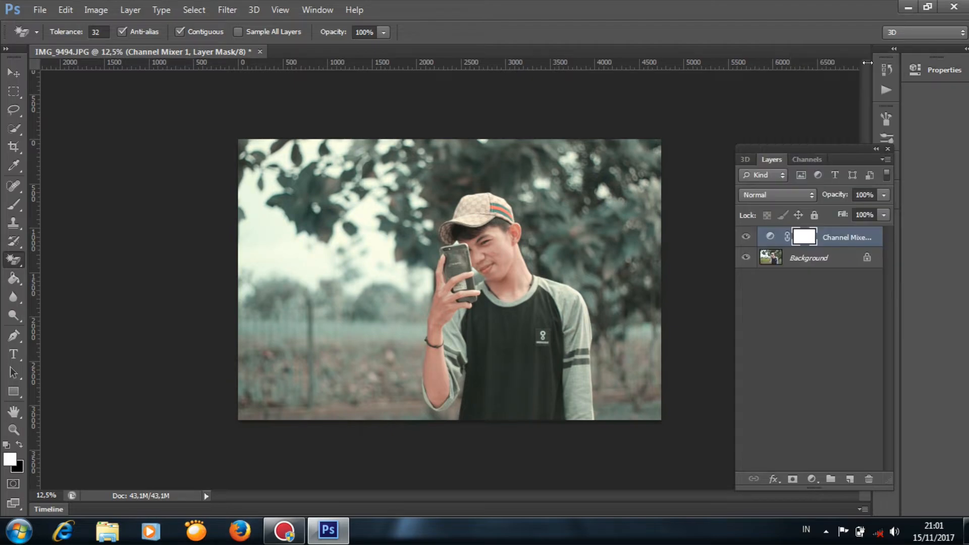
- Add a Hue/Saturation adjustment layer and set the Reds to Hue +26 and Saturation +51
click(805, 479)
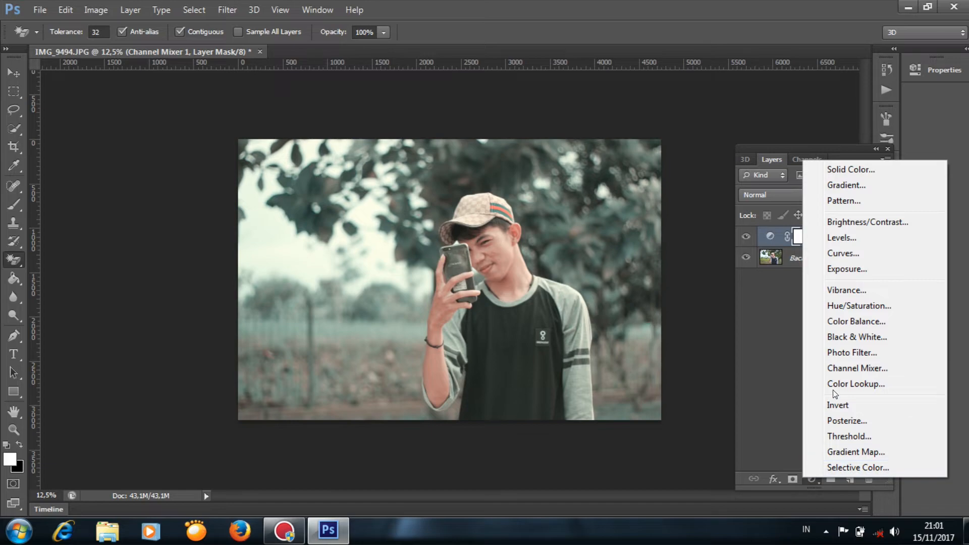
click(840, 306)
click(812, 122)
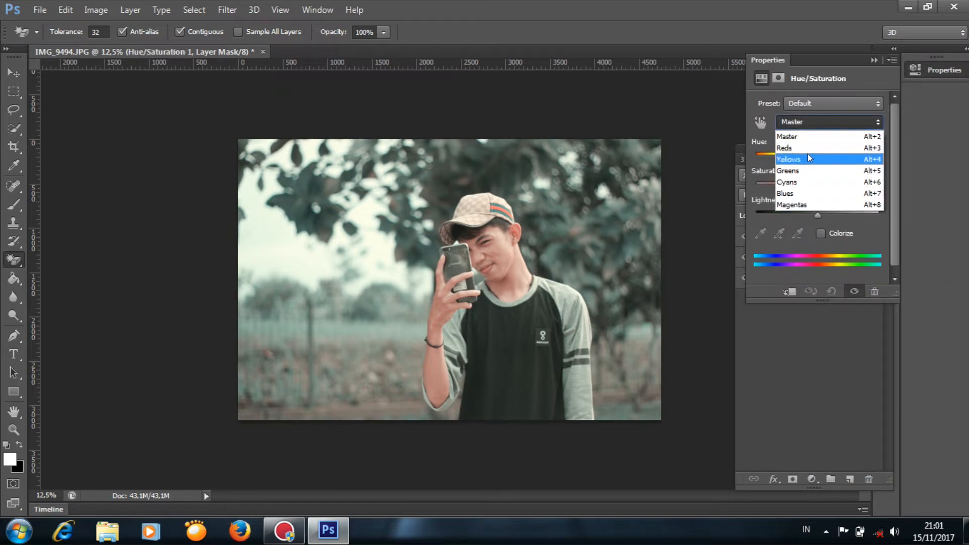
click(808, 148)
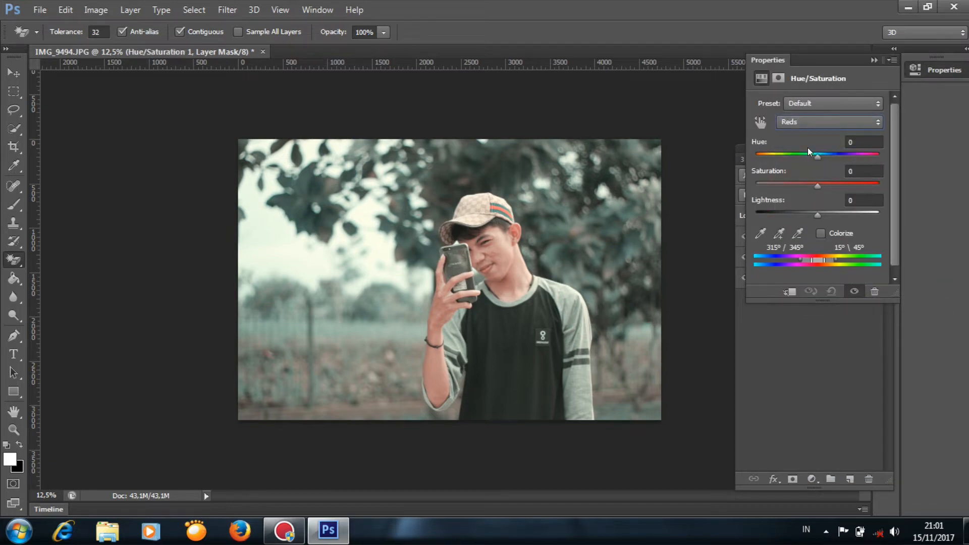
drag(816, 183, 849, 194)
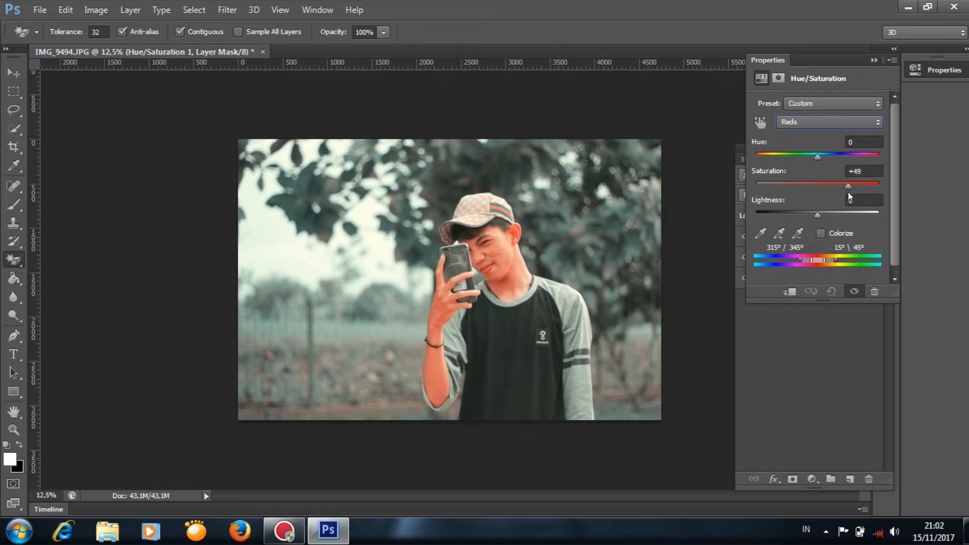
mouse_move(818, 157)
mouse_down()
mouse_move(852, 163)
mouse_move(831, 163)
mouse_move(840, 167)
mouse_move(831, 172)
mouse_up()
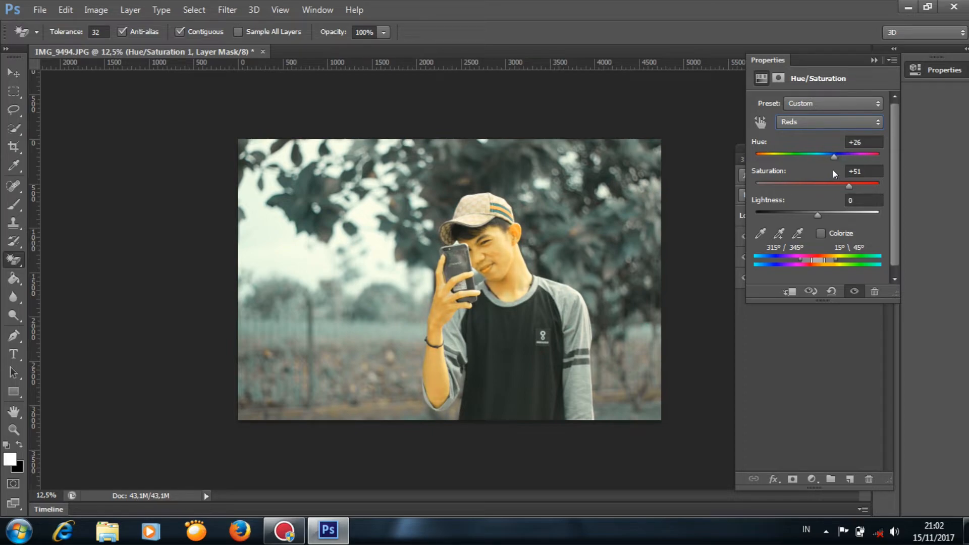
- Set the Cyans of the Hue/Saturation layer to Hue +11 and Saturation +45
click(839, 119)
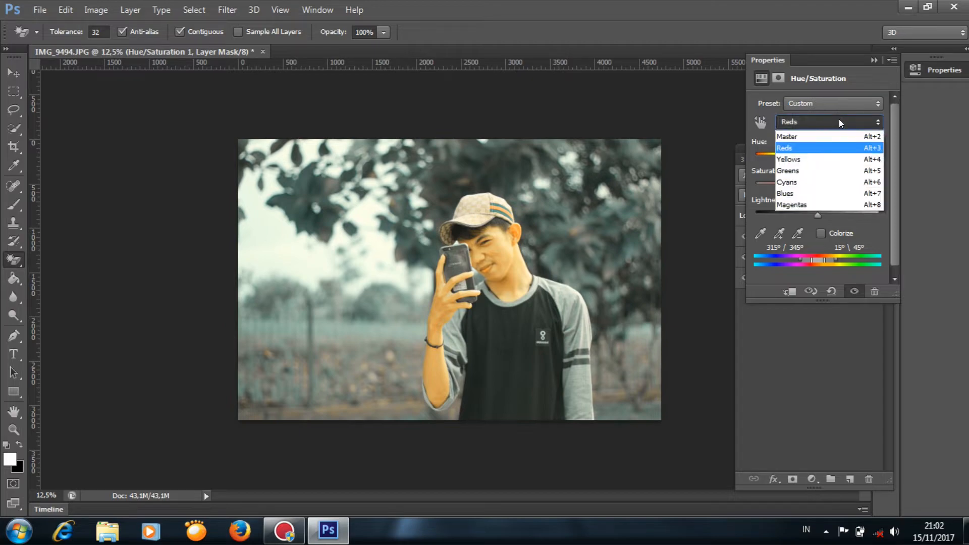
click(831, 171)
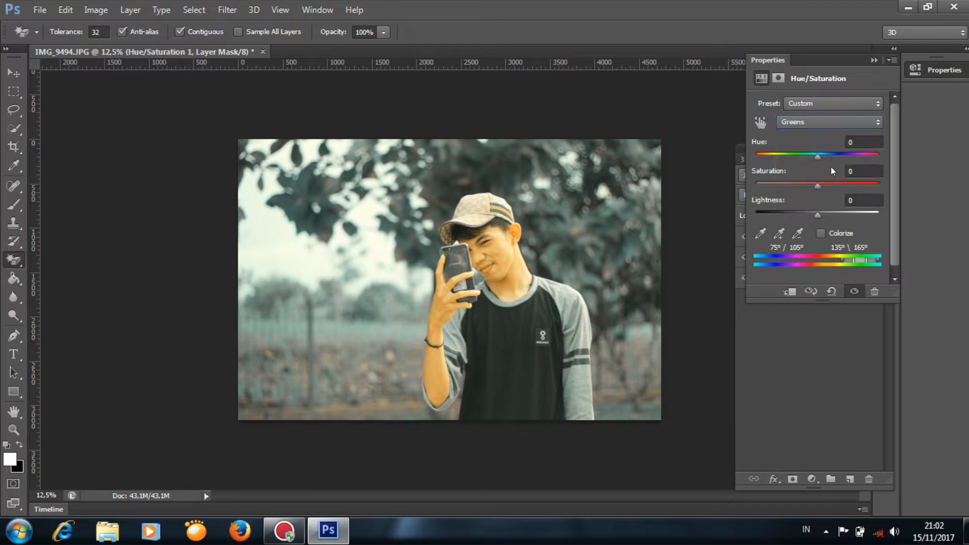
click(828, 123)
click(824, 181)
drag(817, 184, 864, 188)
mouse_move(821, 157)
mouse_down()
mouse_move(843, 158)
mouse_move(826, 161)
mouse_up()
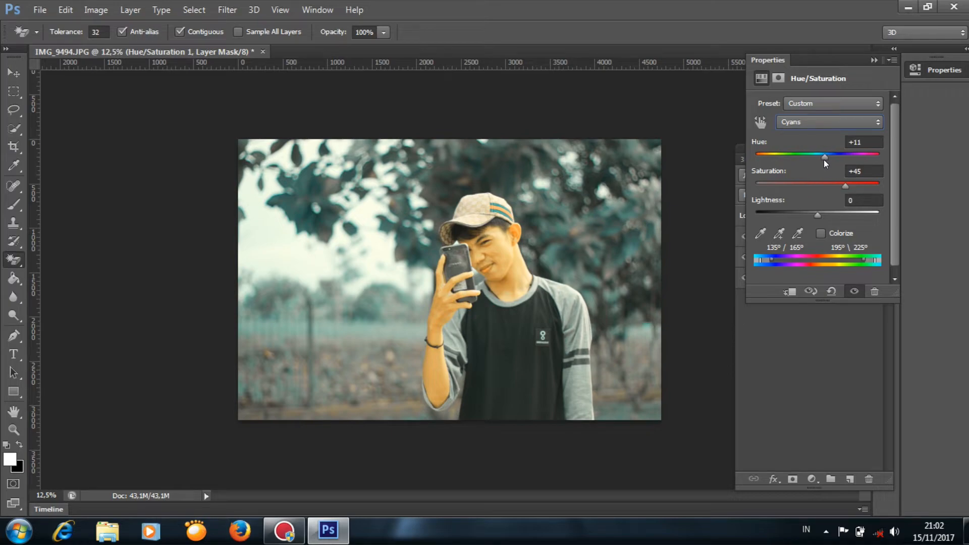
- Fine-tune the Reds of the Hue/Saturation layer to Hue +23
click(828, 124)
click(828, 145)
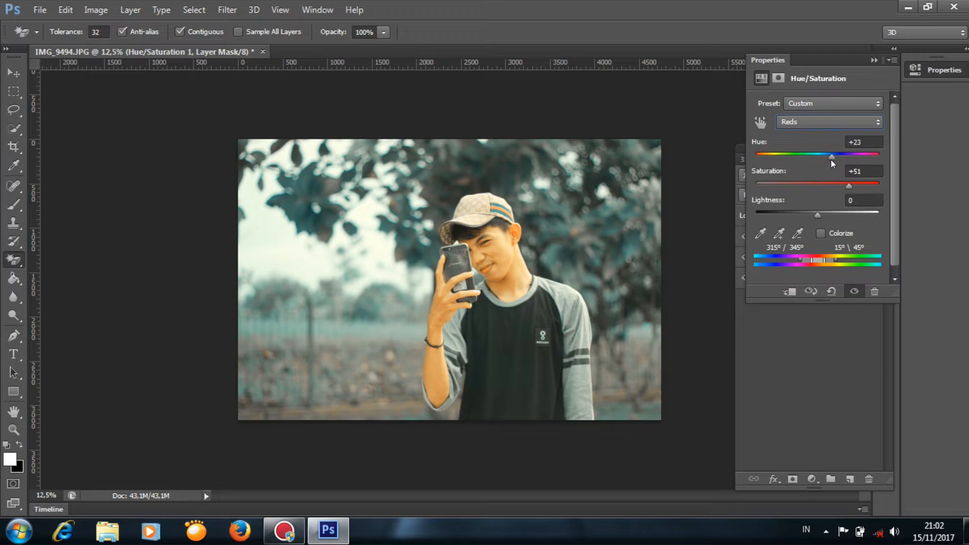
click(874, 61)
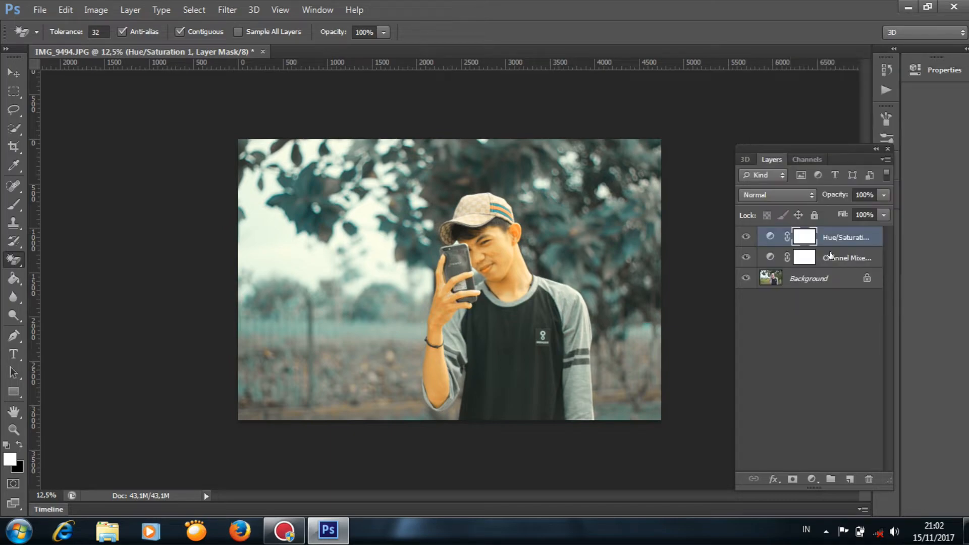
- Add a Curves adjustment layer and shape the curve to deepen the shadows and strengthen the contrast
click(813, 479)
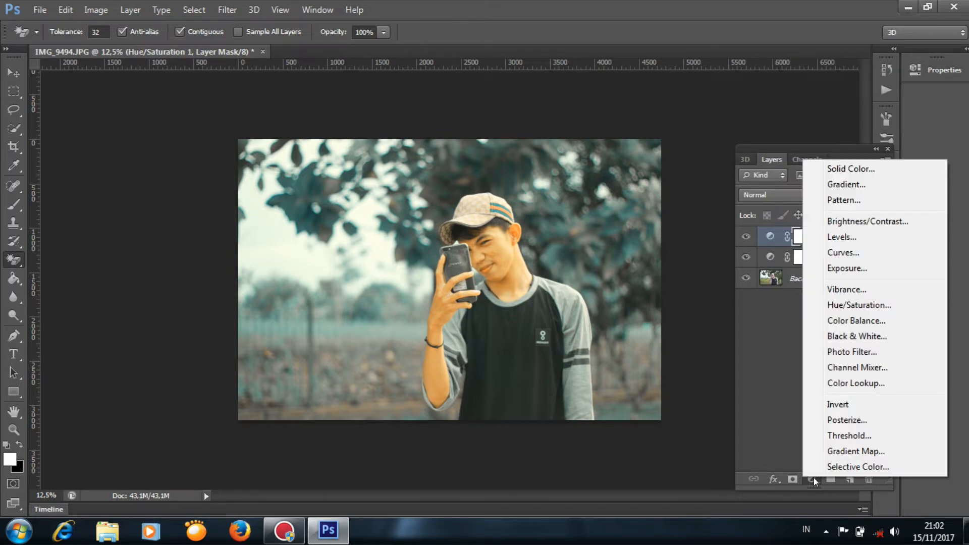
click(842, 253)
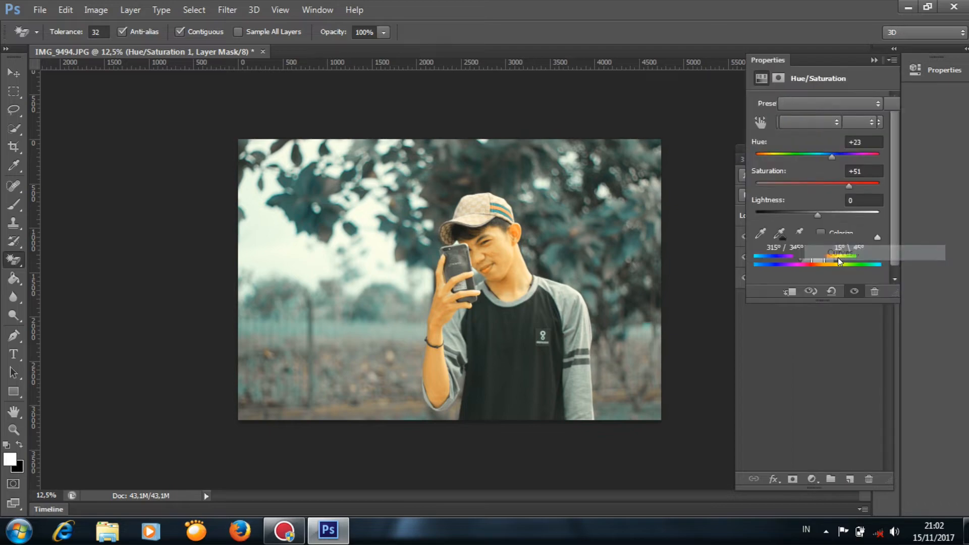
drag(783, 237, 799, 247)
drag(876, 138, 876, 142)
click(874, 61)
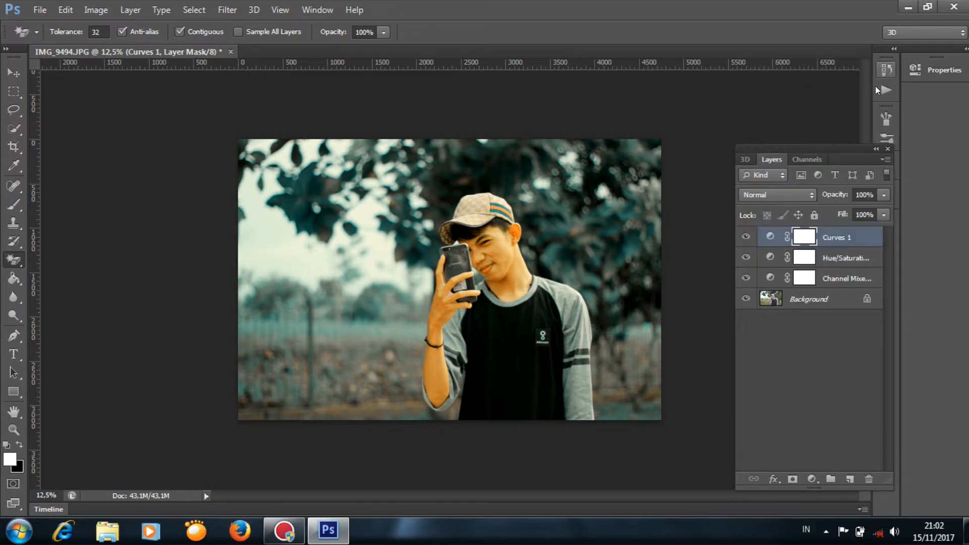
- Add a Levels adjustment layer with the black input level set to 15
click(813, 477)
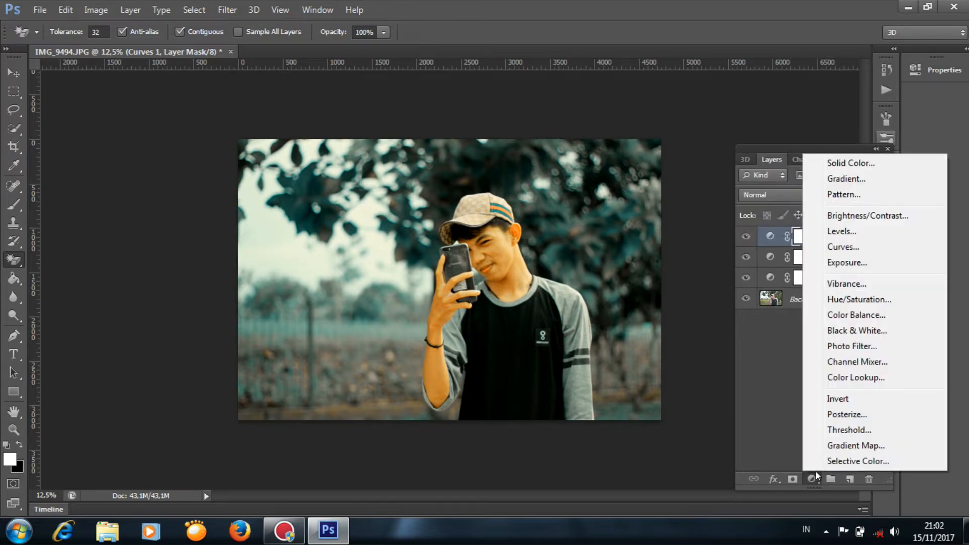
click(860, 231)
drag(772, 204, 779, 206)
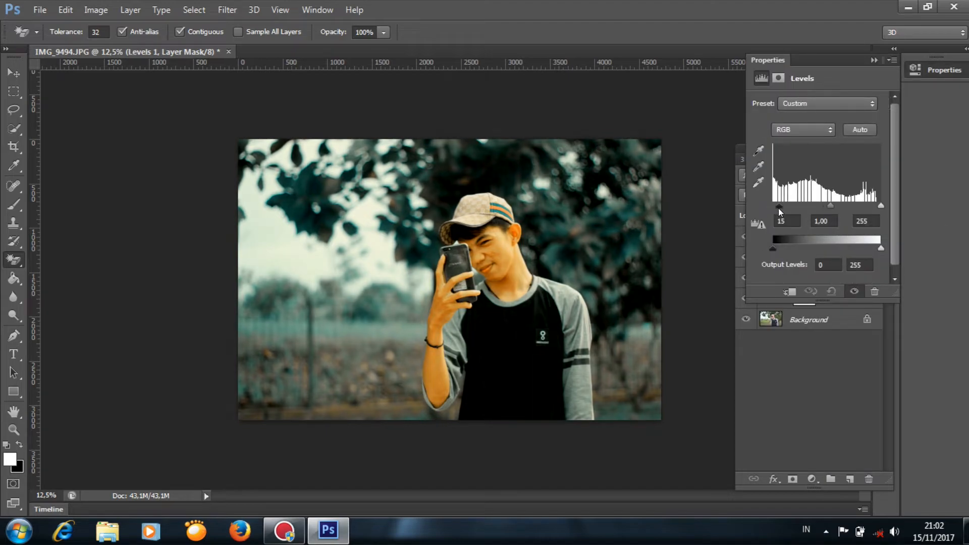
click(872, 61)
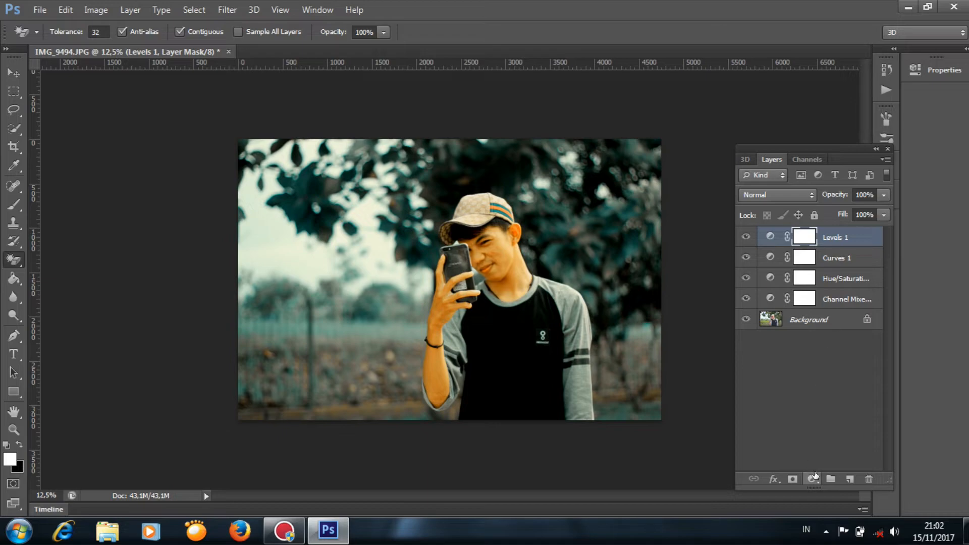
- Create a new layer group and move the Levels, Curves, Hue/Saturation and Channel Mixer adjustment layers into it
click(831, 479)
drag(827, 255, 827, 239)
drag(831, 272, 828, 238)
drag(844, 312, 828, 241)
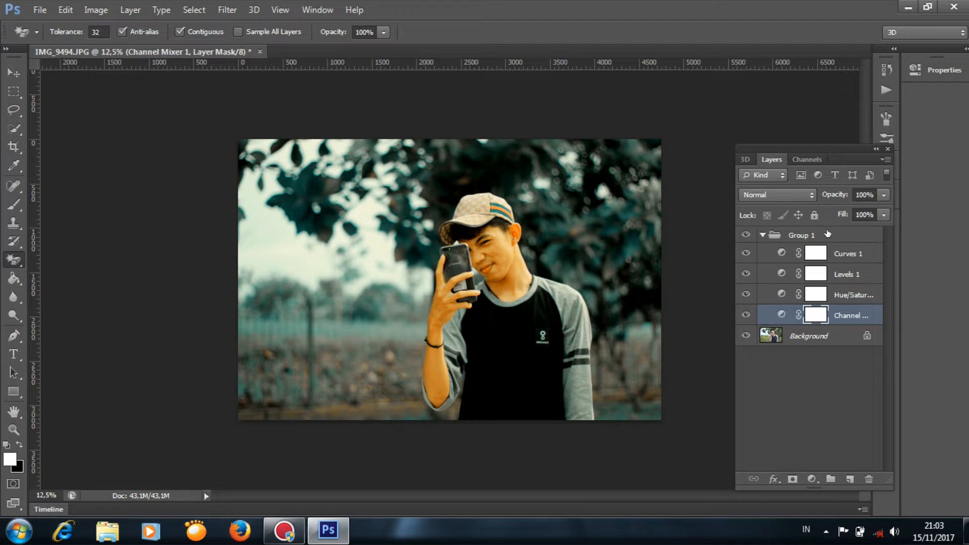
- Compare the photo with and without the colour adjustments by toggling the visibility of Group 1
click(828, 235)
click(746, 236)
click(746, 236)
click(746, 236)
click(745, 236)
click(745, 236)
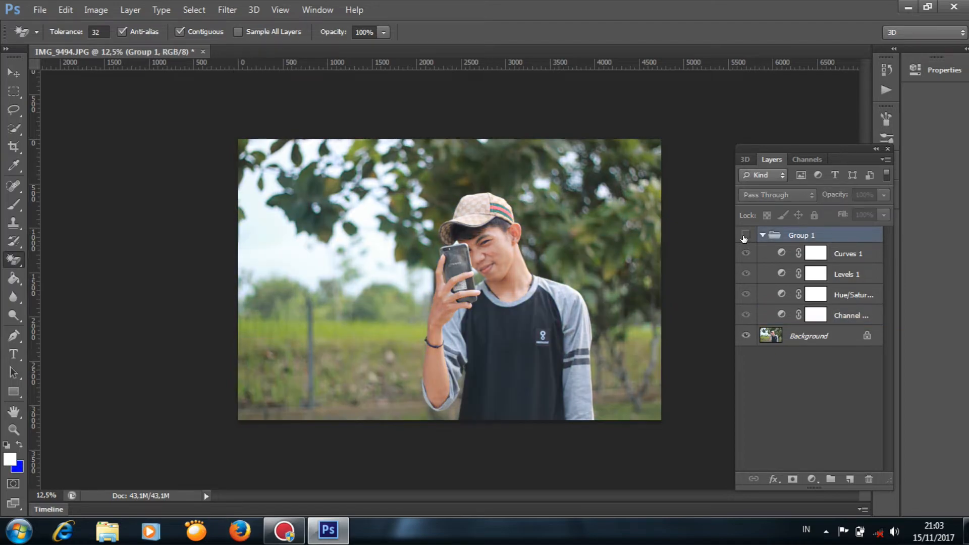
click(746, 235)
click(745, 235)
click(746, 236)
- Hide Group 1 and select the Background layer's skin tones with Color Range, trying the Detect Faces option
click(746, 236)
click(803, 336)
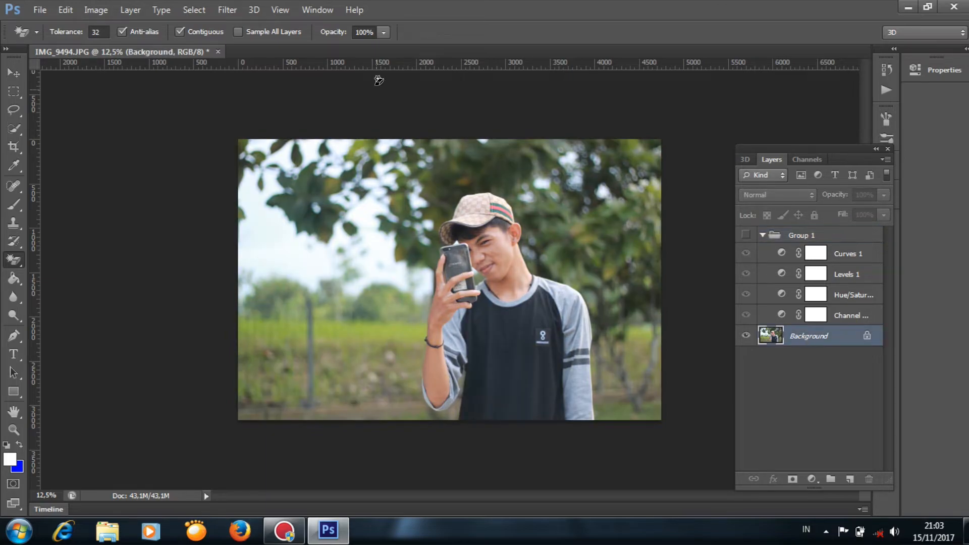
click(132, 9)
mouse_move(165, 10)
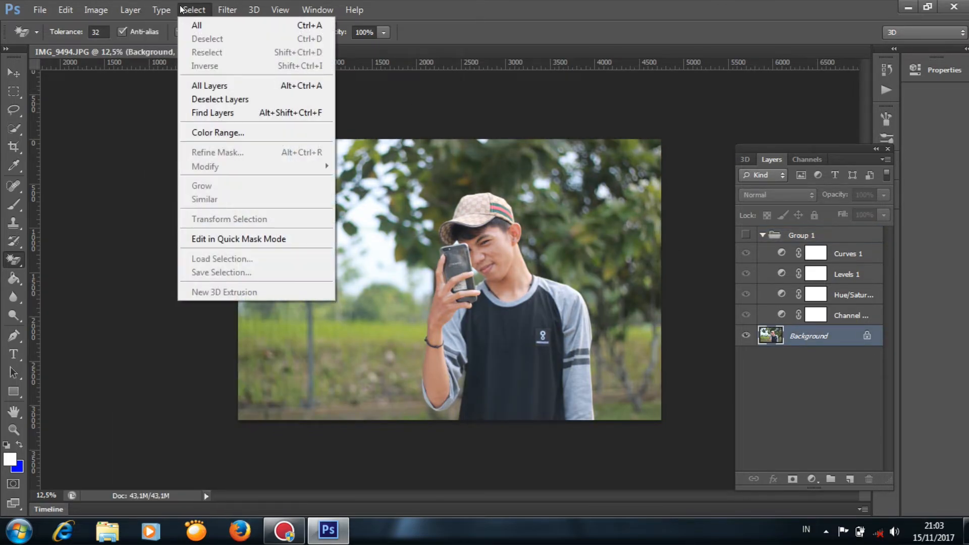
click(226, 132)
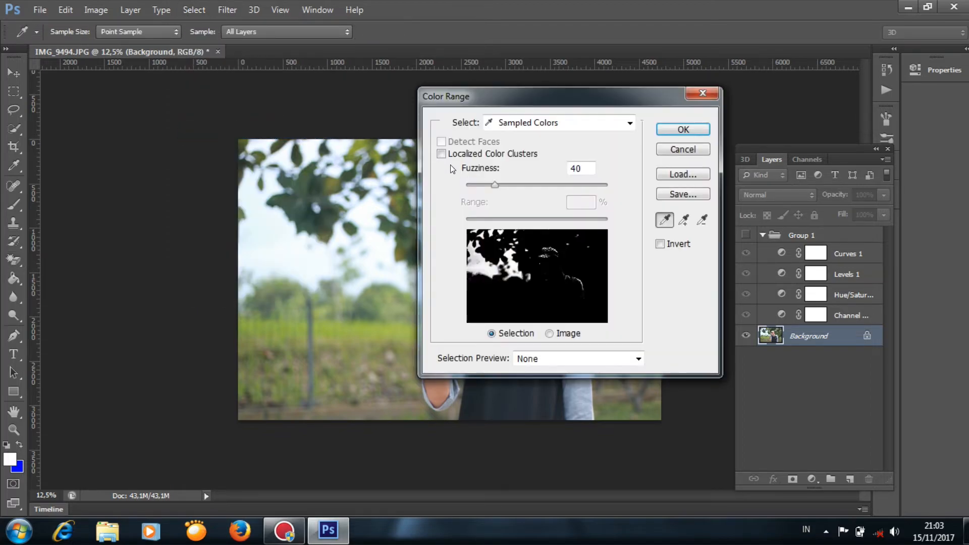
click(505, 128)
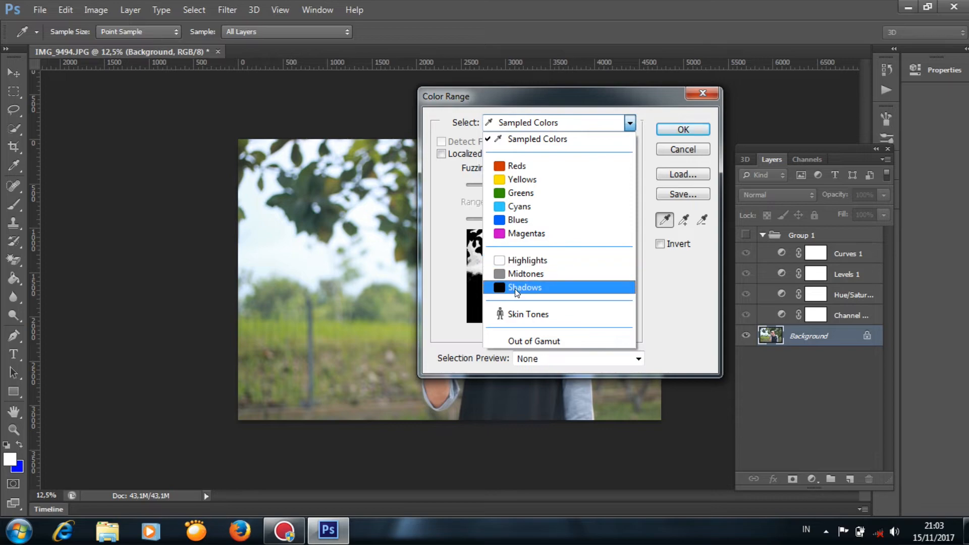
click(525, 314)
click(441, 142)
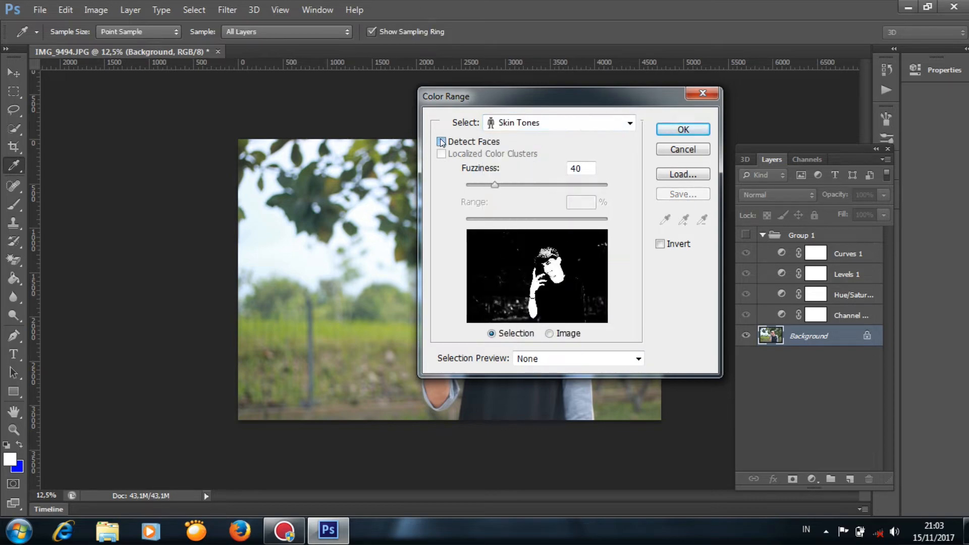
click(442, 142)
click(442, 142)
click(694, 128)
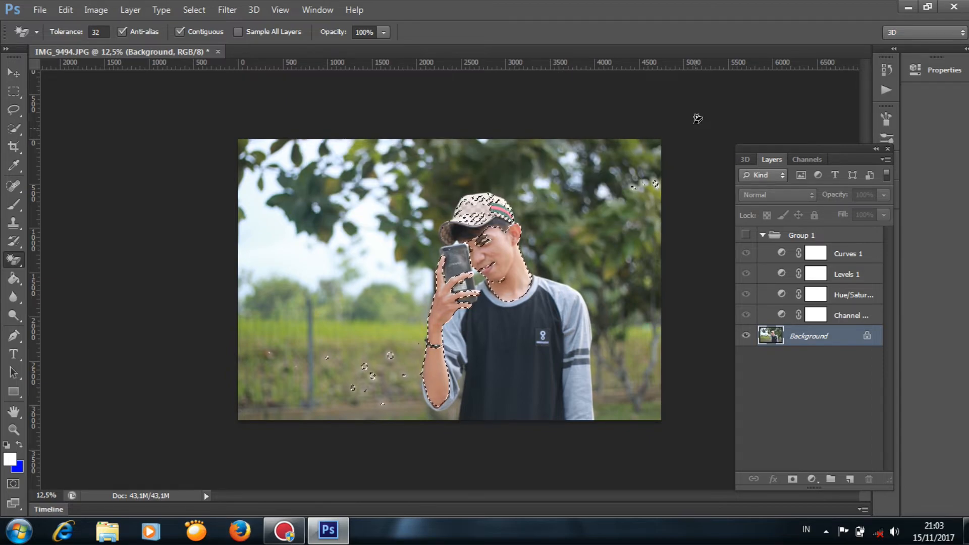
- Show Group 1 again and add a layer mask to it from the active skin selection
click(745, 235)
click(786, 238)
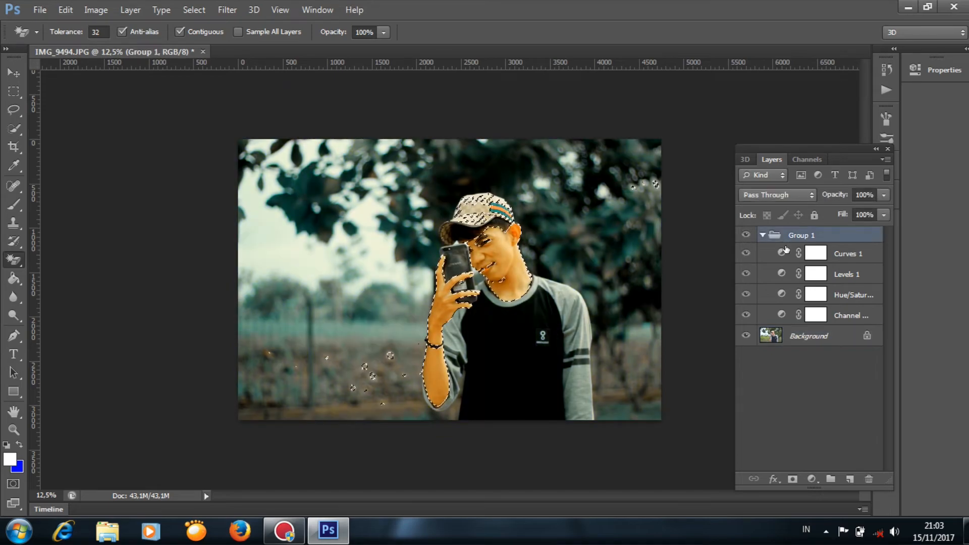
click(793, 480)
scroll(726, 280, down, 1)
scroll(721, 277, up, 1)
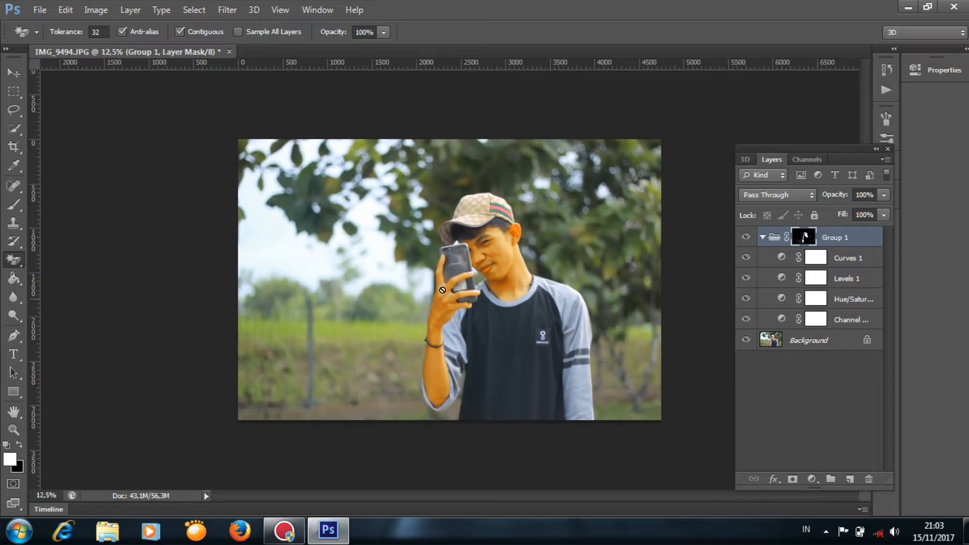
- Invert Group 1's layer mask so the colour grading applies everywhere except the skin
click(96, 9)
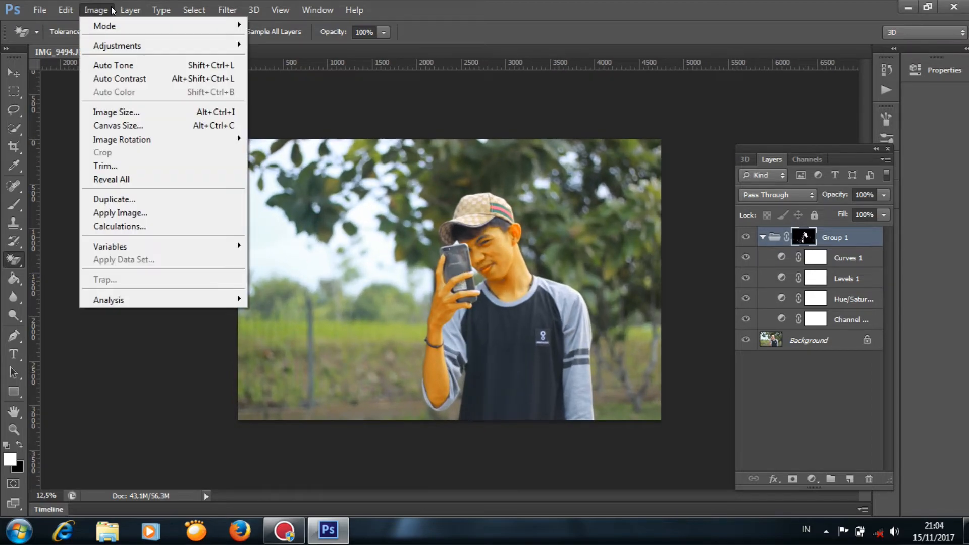
mouse_move(126, 43)
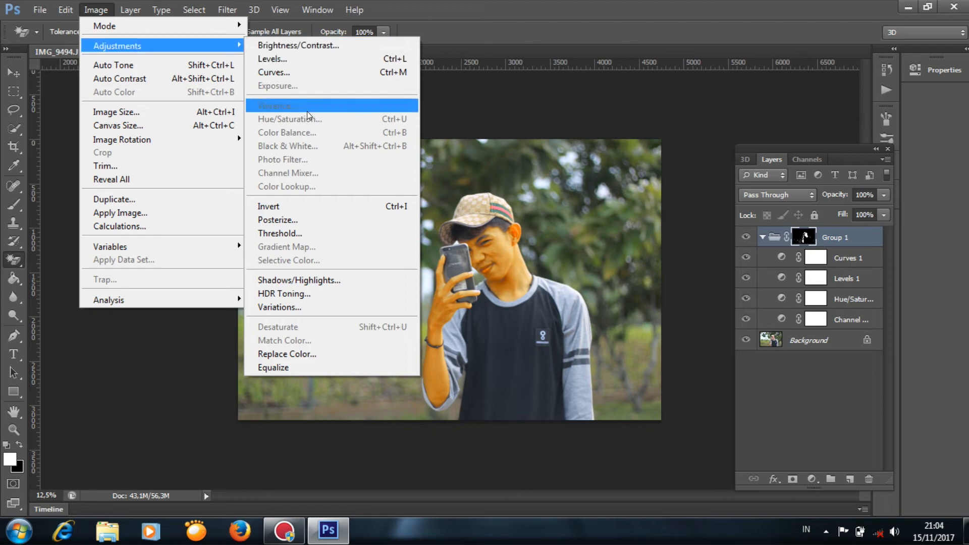
click(314, 208)
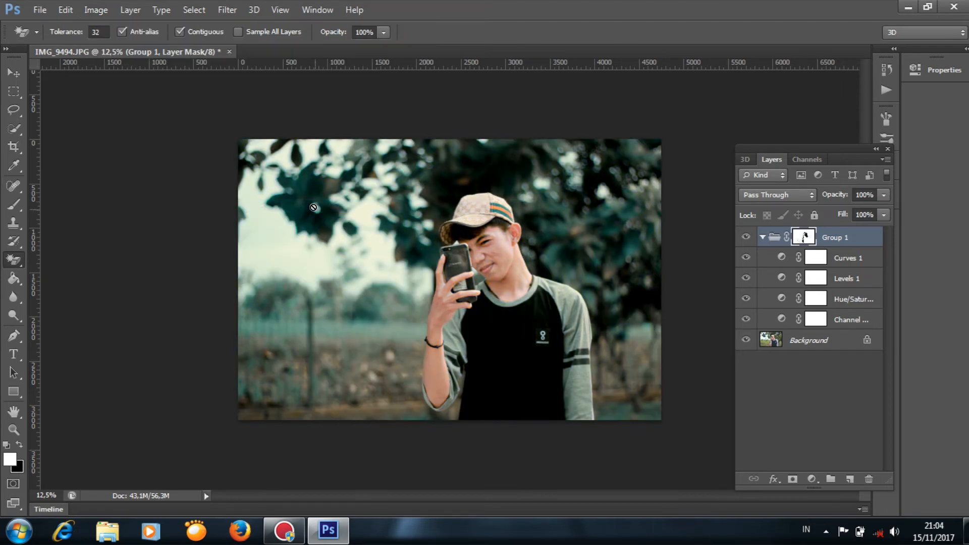
key(ctrl+minus)
key(ctrl+plus)
- Add a Gradient Fill layer at the top of Group 1 and set the gradient's starting color stop to black
click(811, 478)
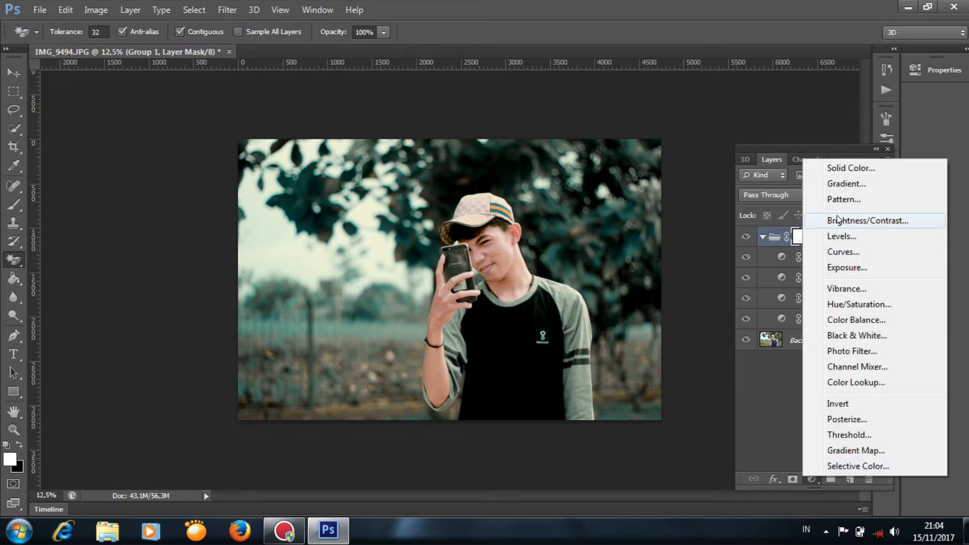
click(849, 186)
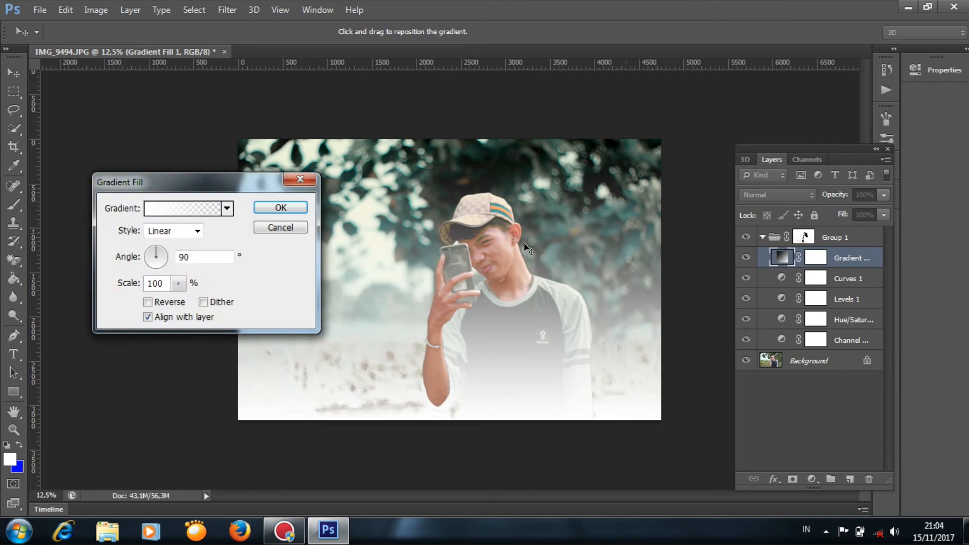
click(162, 214)
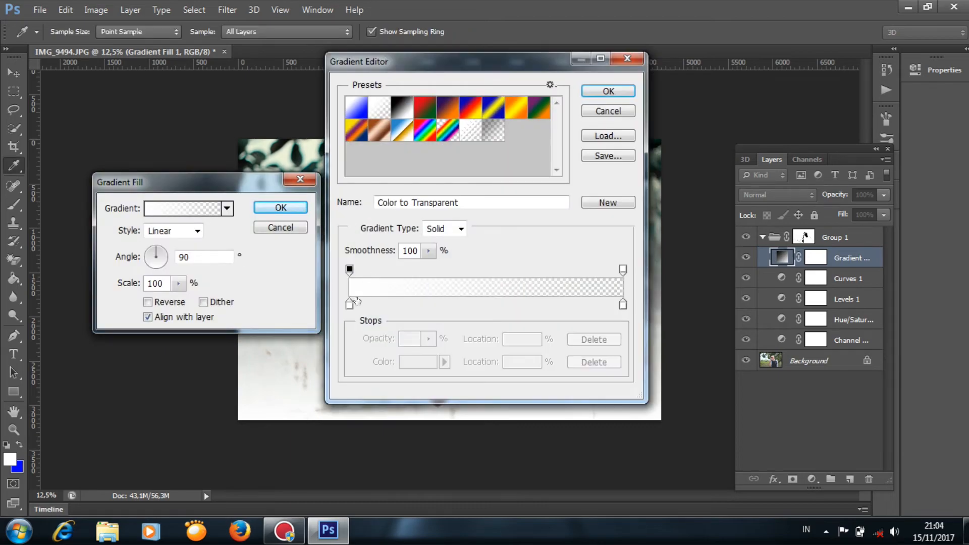
click(349, 304)
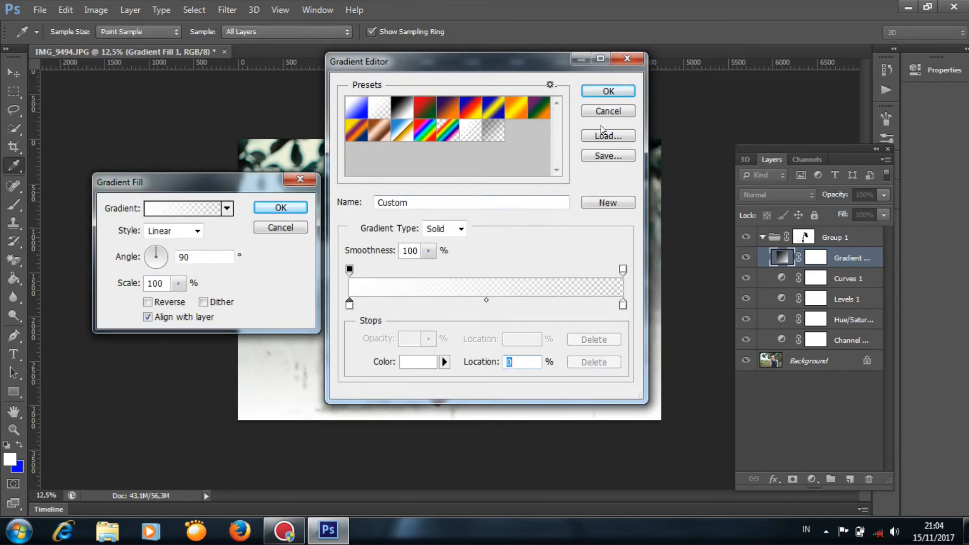
click(404, 365)
drag(173, 383, 238, 488)
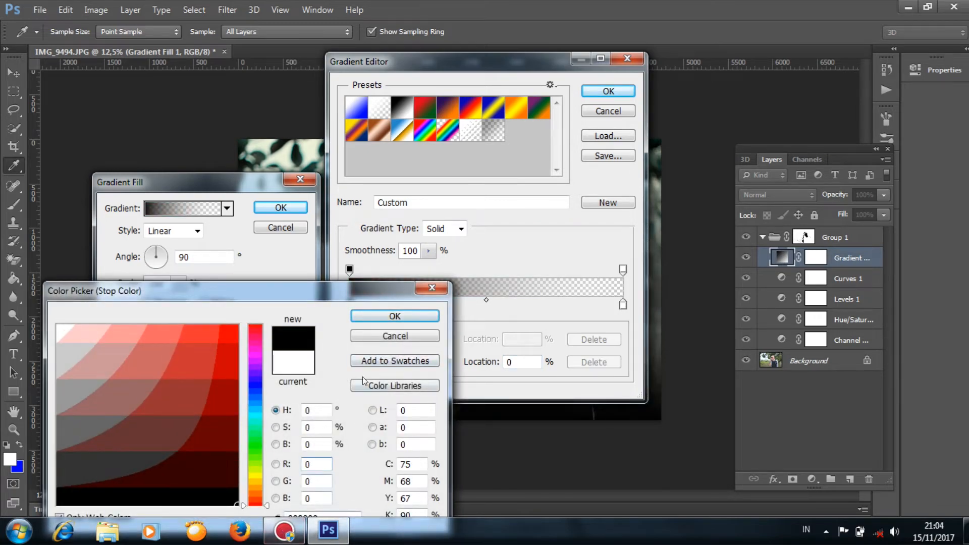
click(415, 316)
- Set the gradient's end color stop to black as well and accept the edited gradient
click(622, 303)
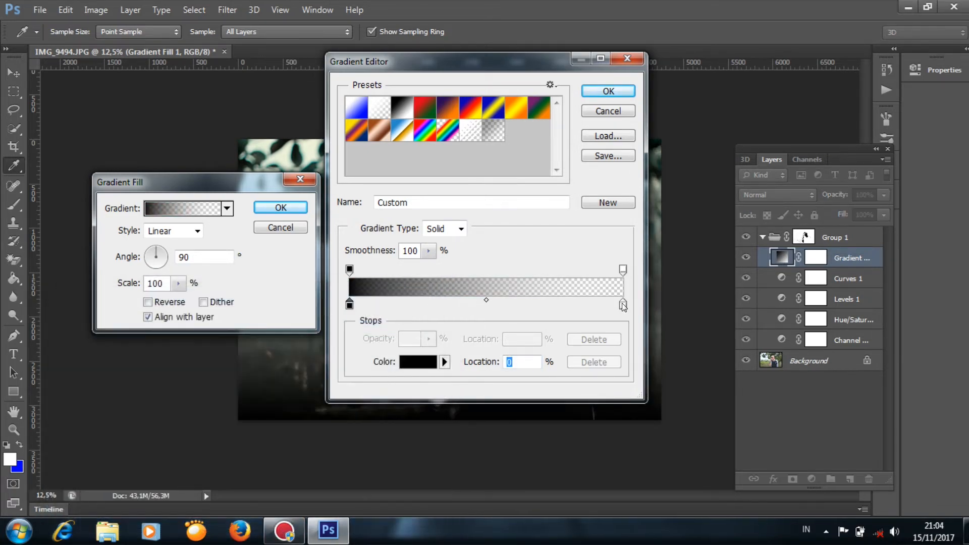
click(403, 363)
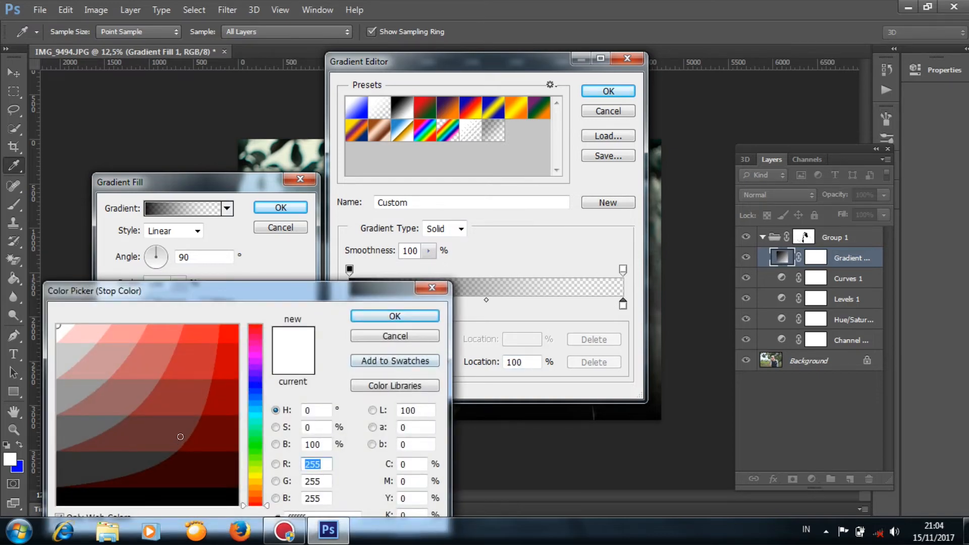
text(0)
click(399, 316)
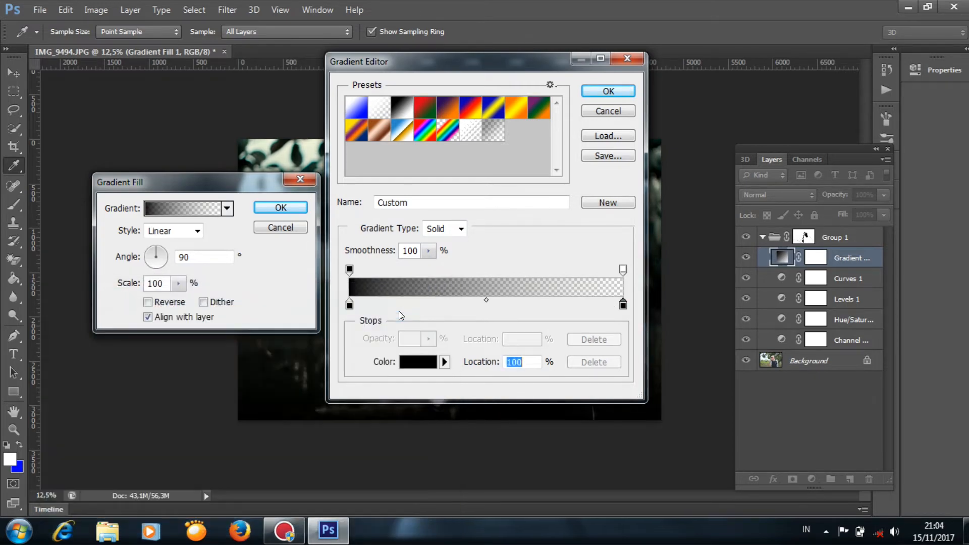
click(610, 92)
- Make the gradient fill a reversed Radial gradient at 292% scale to create a vignette
click(165, 231)
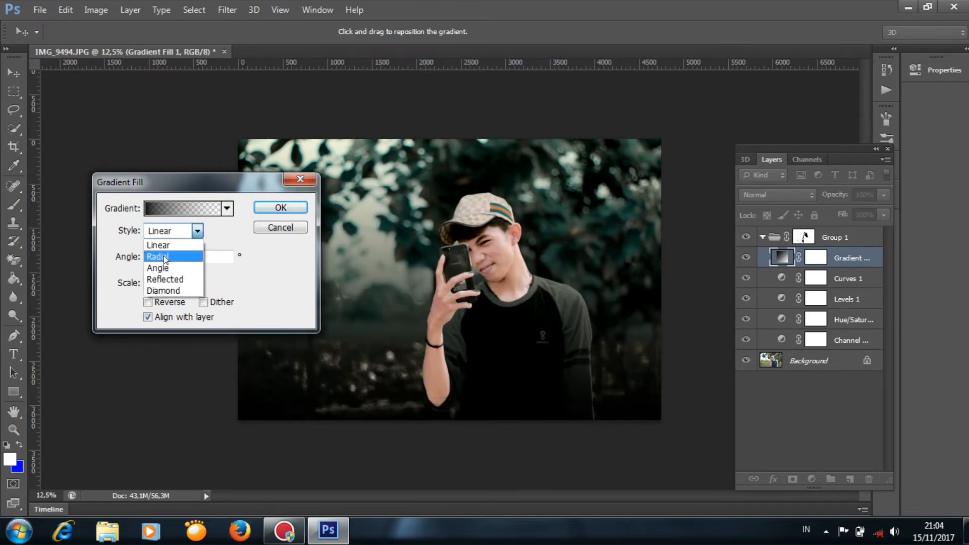
click(159, 256)
click(148, 302)
drag(122, 286, 192, 287)
drag(124, 287, 201, 288)
drag(137, 286, 122, 288)
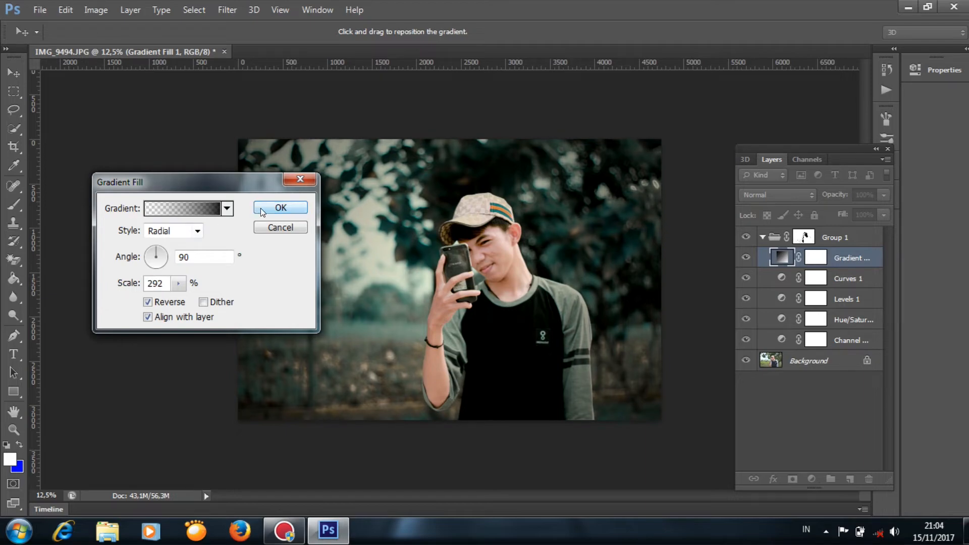
click(268, 208)
- Compare the photo with and without the vignette by toggling the Gradient Fill layer's visibility
click(740, 259)
click(745, 258)
click(746, 258)
click(746, 257)
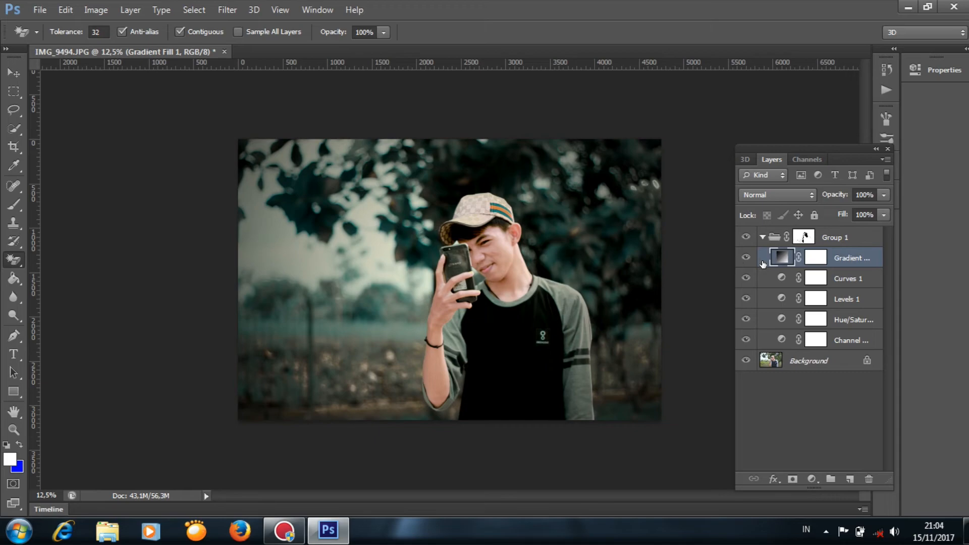
- Set the vignette gradient's scale to 355% and check its effect by switching the layer's visibility off and on
double_click(779, 260)
drag(134, 288, 112, 287)
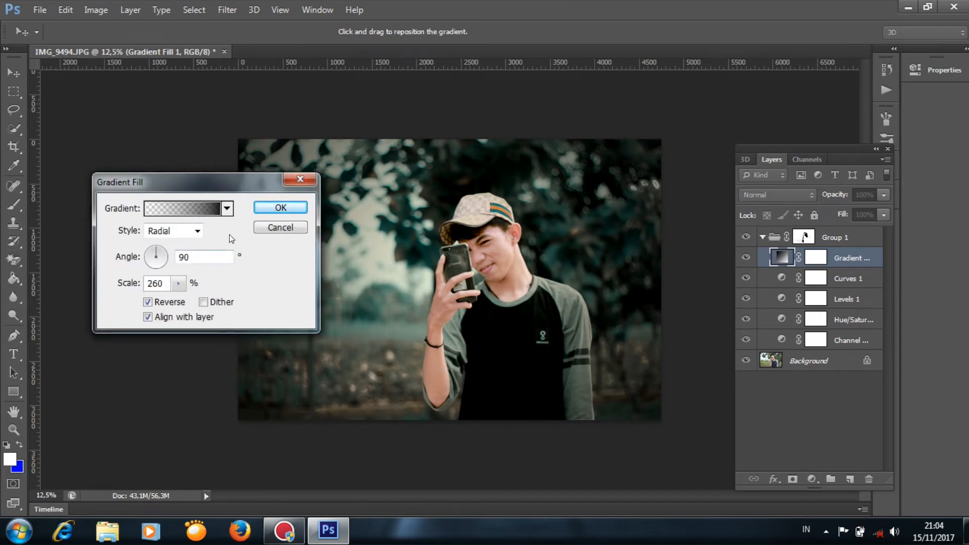
drag(120, 285, 190, 302)
click(303, 210)
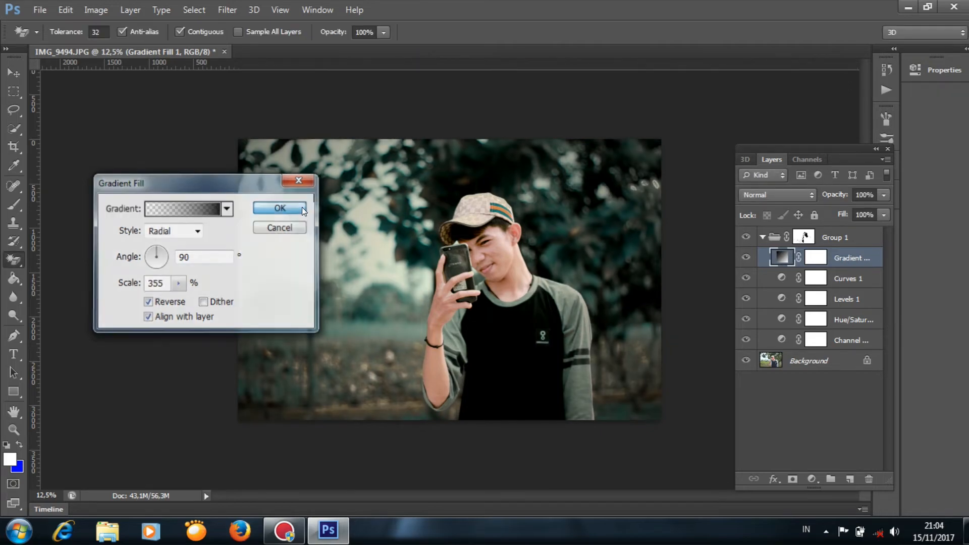
click(746, 259)
click(746, 259)
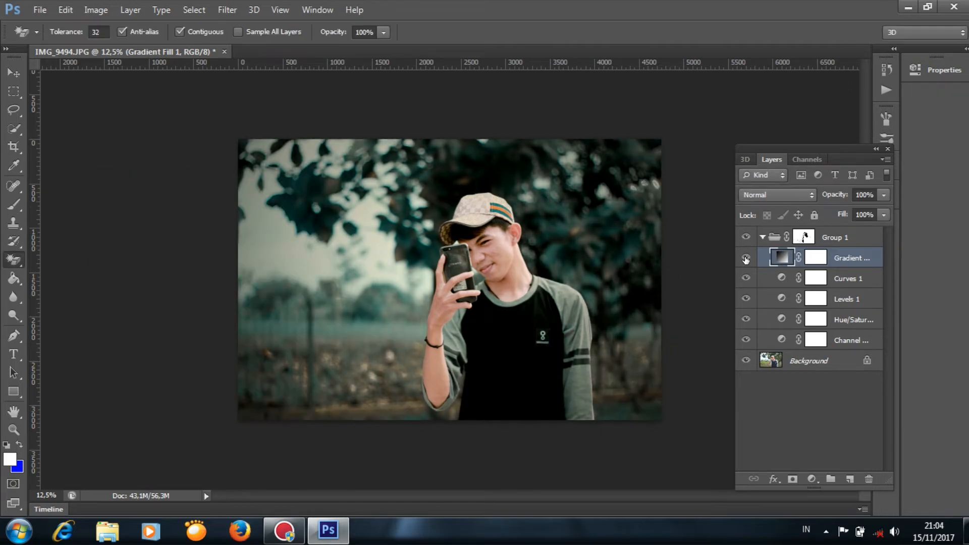
- Apply the Imagenomic Portraiture filter to the Background layer with the Default preset after inspecting its preview
click(819, 255)
click(842, 256)
click(839, 244)
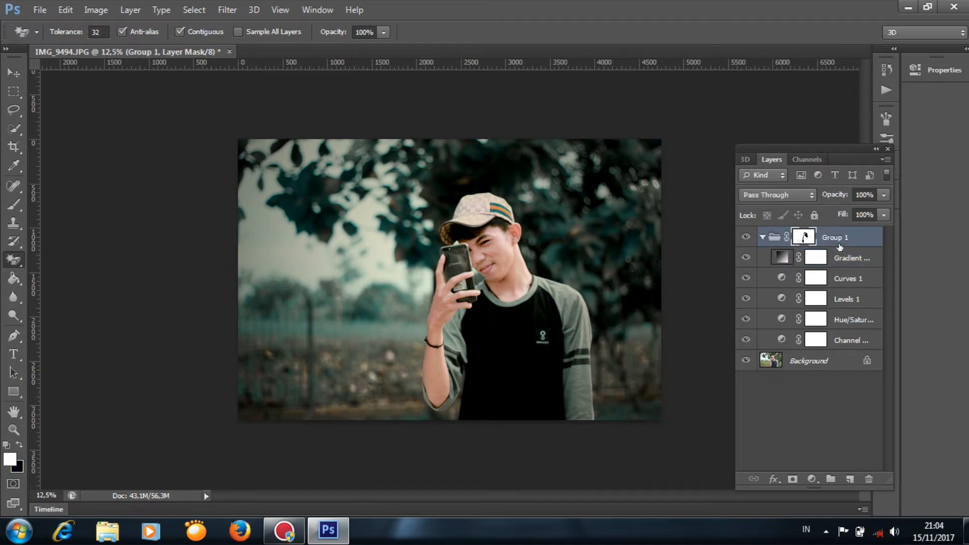
click(814, 360)
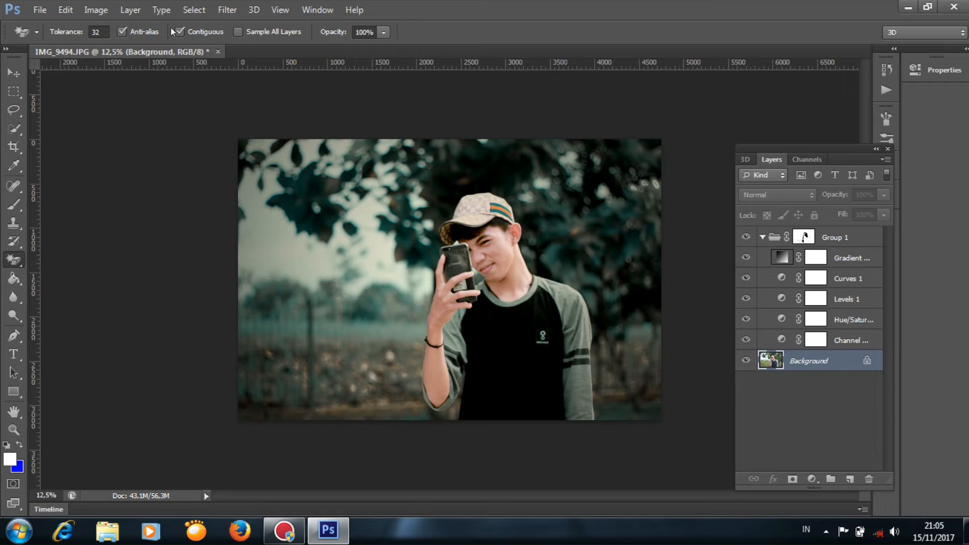
click(227, 10)
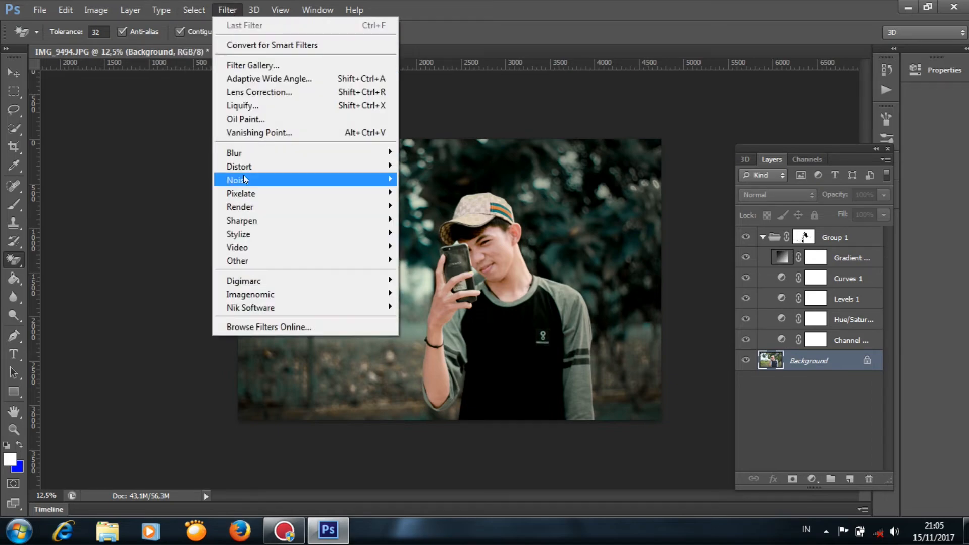
mouse_move(277, 292)
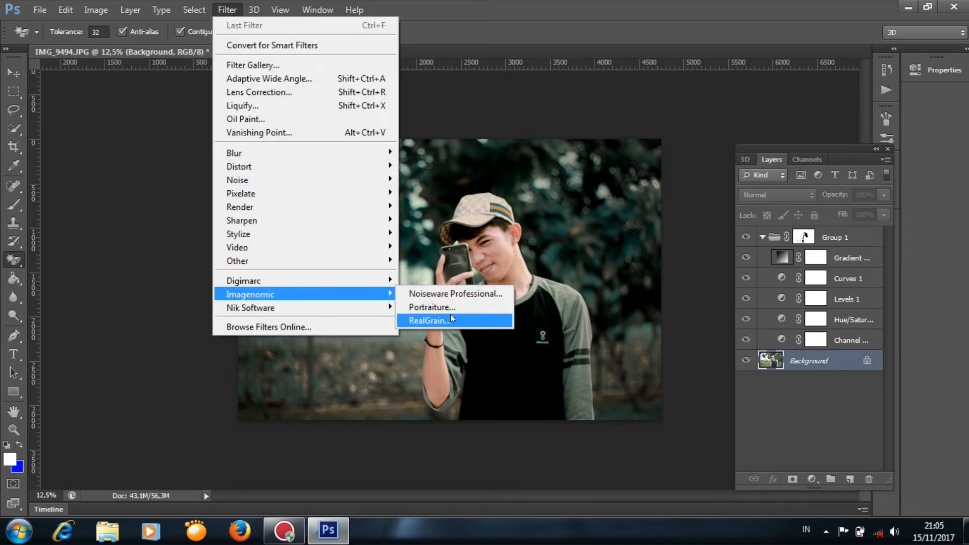
click(451, 307)
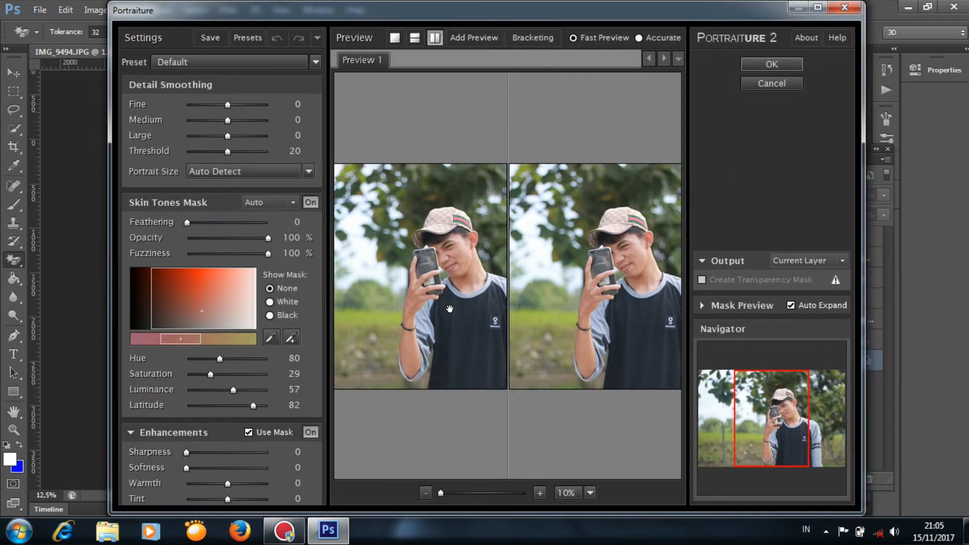
drag(450, 309, 674, 333)
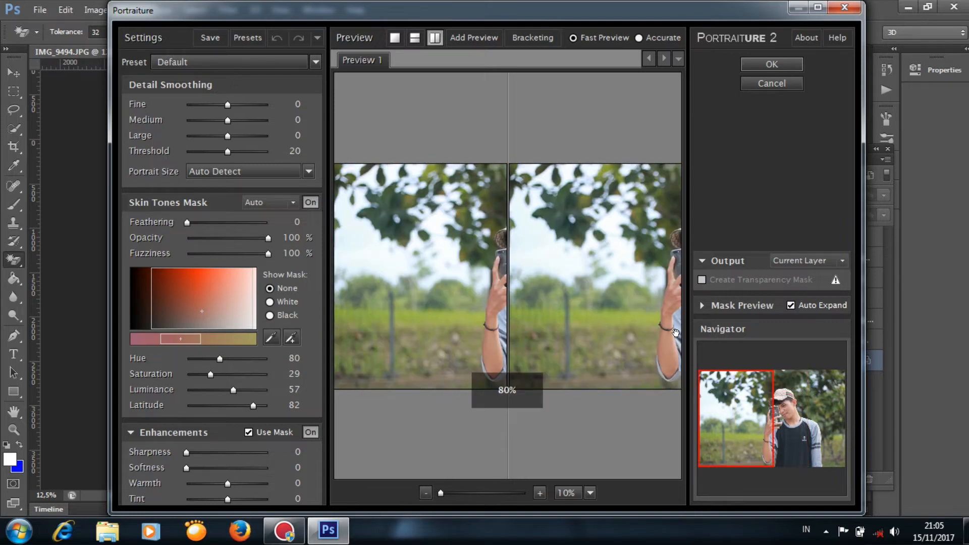
drag(570, 304, 371, 284)
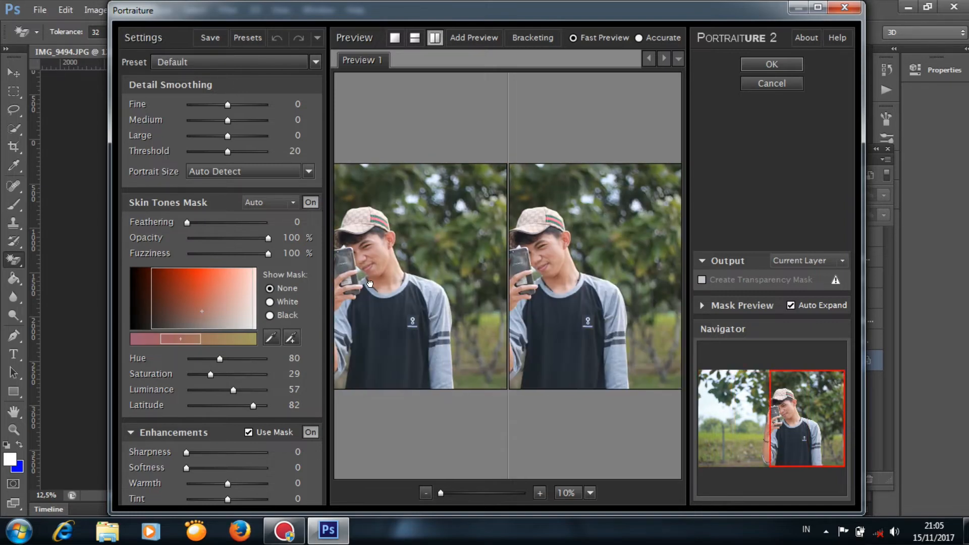
click(795, 62)
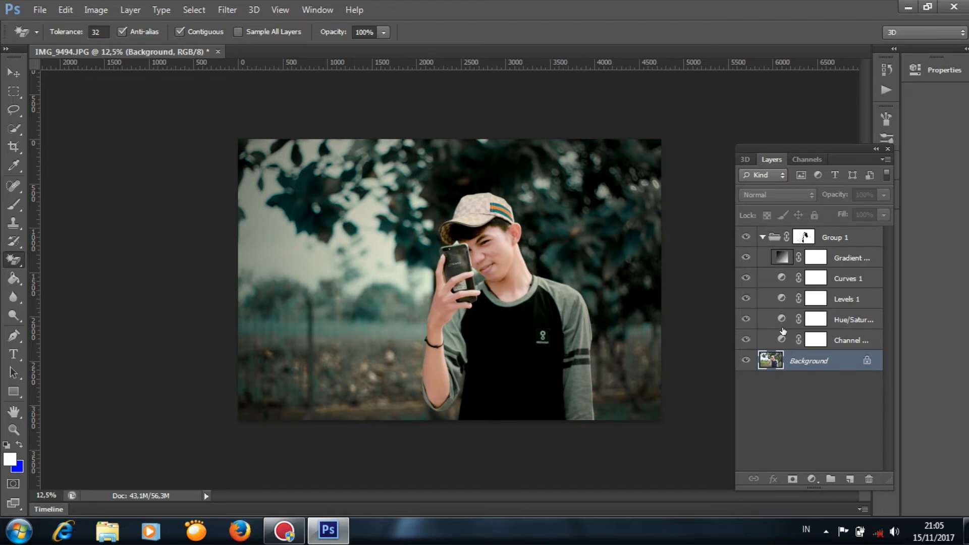
- Raise the green level in the Channel Mixer layer's Blue output channel for a bluer tone, testing the red and blue levels too
double_click(781, 339)
mouse_move(845, 208)
mouse_down()
mouse_move(837, 208)
mouse_move(851, 213)
mouse_up()
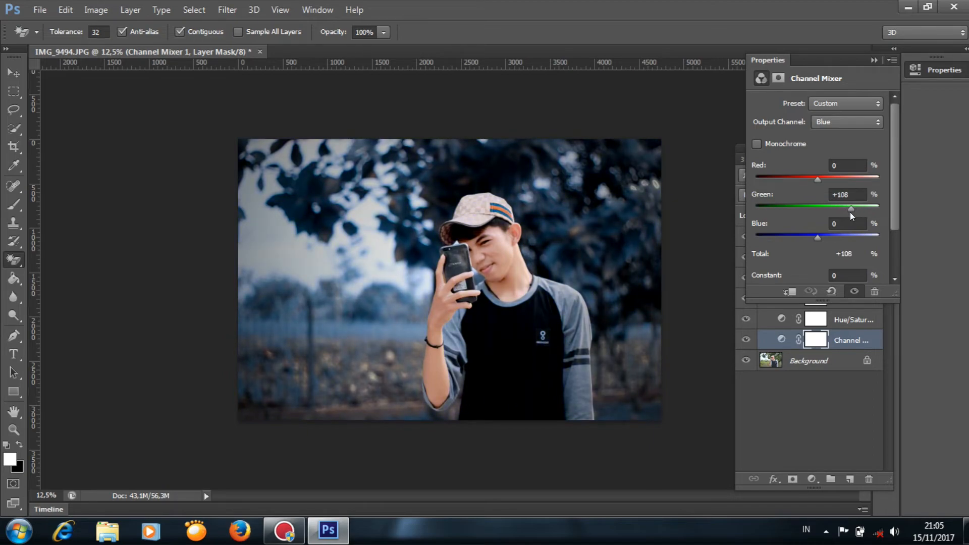
drag(849, 212, 848, 211)
mouse_move(821, 177)
mouse_down()
mouse_move(830, 178)
mouse_move(819, 183)
mouse_up()
drag(823, 238, 817, 242)
click(881, 63)
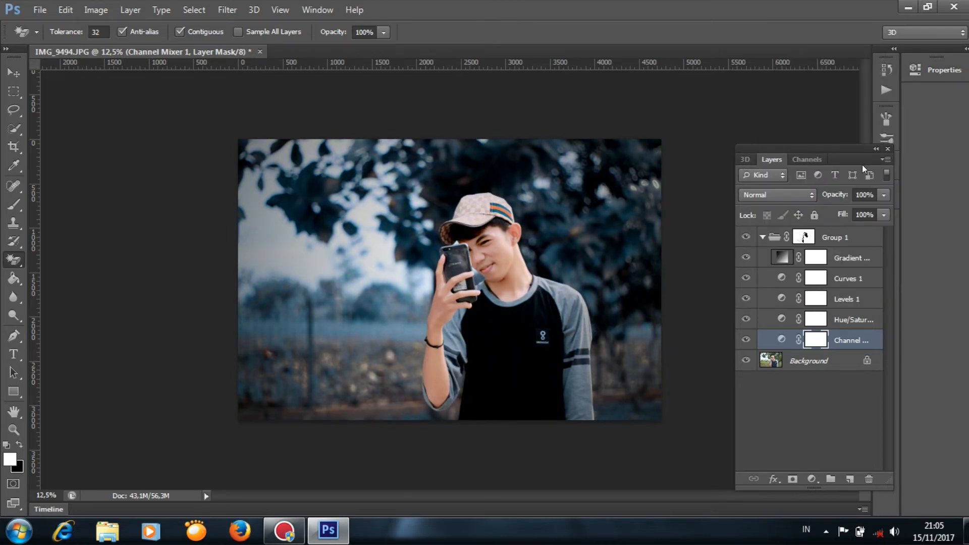
- Set the Curves 1 black point to input 49, output 0, and move Curves 1 below Levels 1
double_click(782, 278)
drag(797, 227, 802, 230)
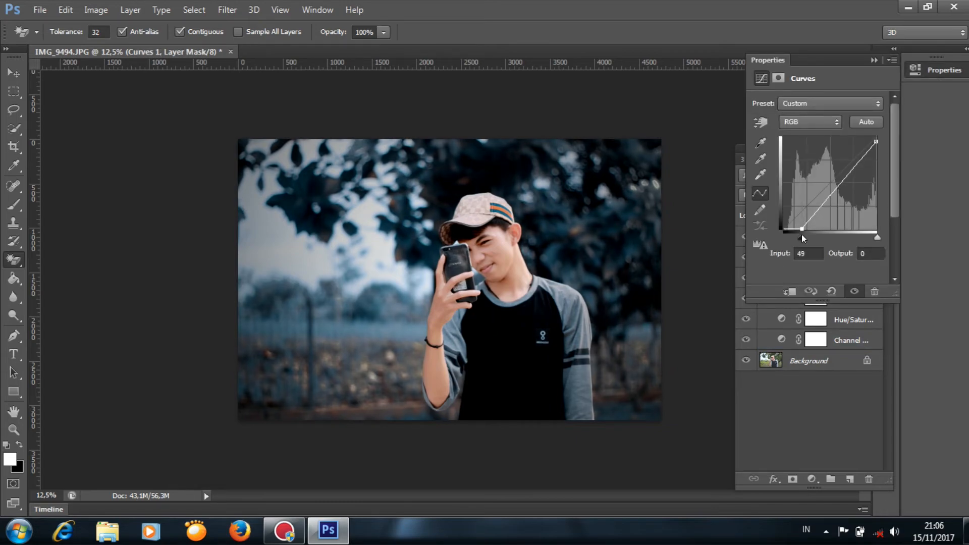
click(875, 60)
drag(837, 275, 841, 309)
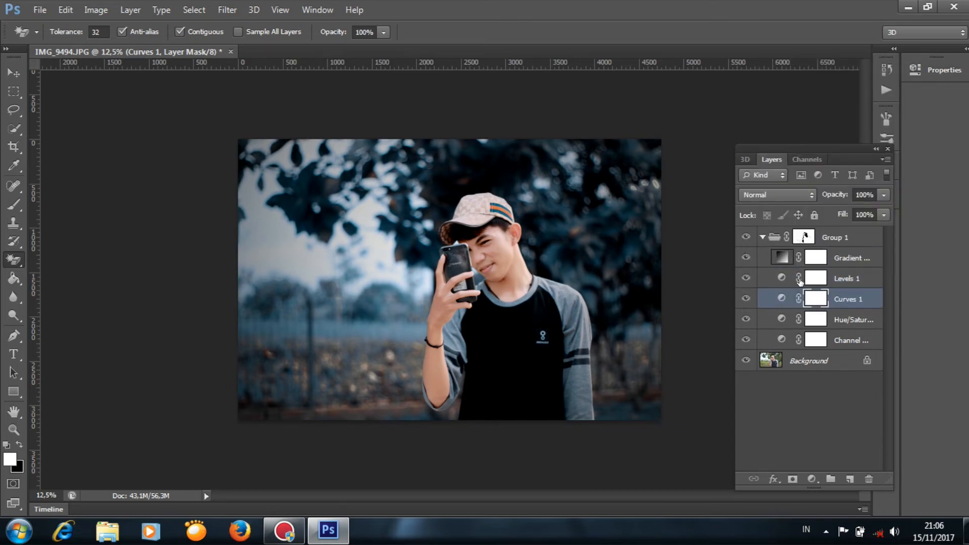
- Slightly reduce the black input level of the Levels 1 adjustment
double_click(782, 278)
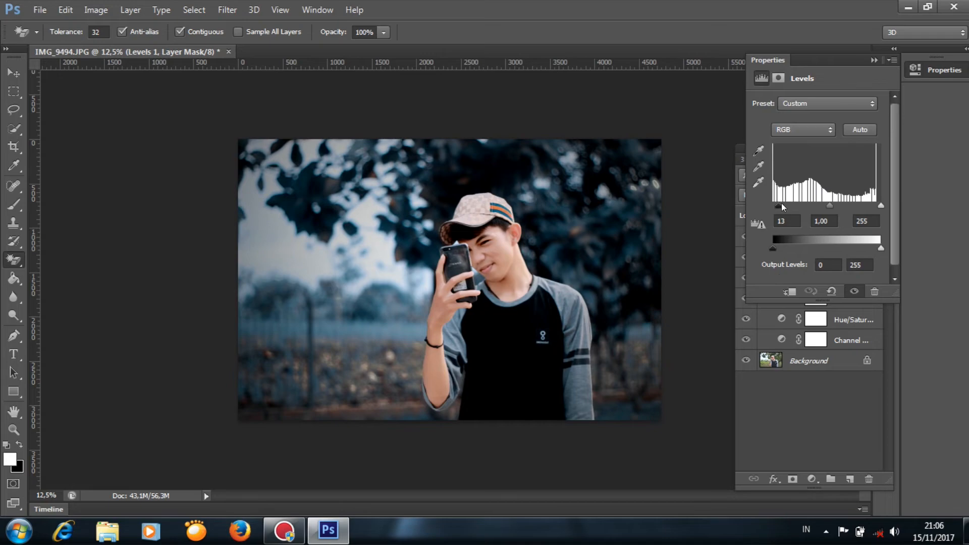
drag(780, 205, 777, 213)
click(875, 60)
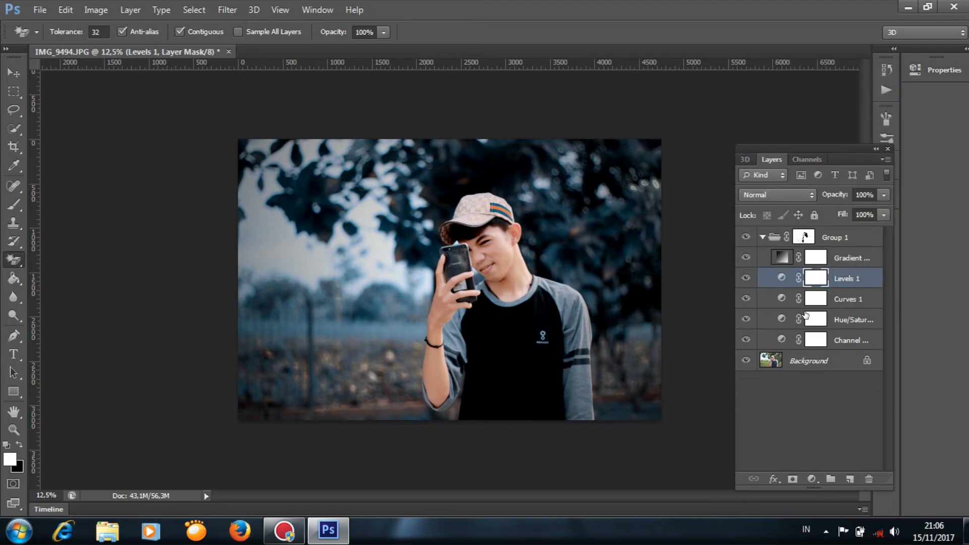
- Adjust the hue and saturation of the Reds range in the Hue/Saturation adjustment, trying hue +23 and saturation -5
double_click(781, 319)
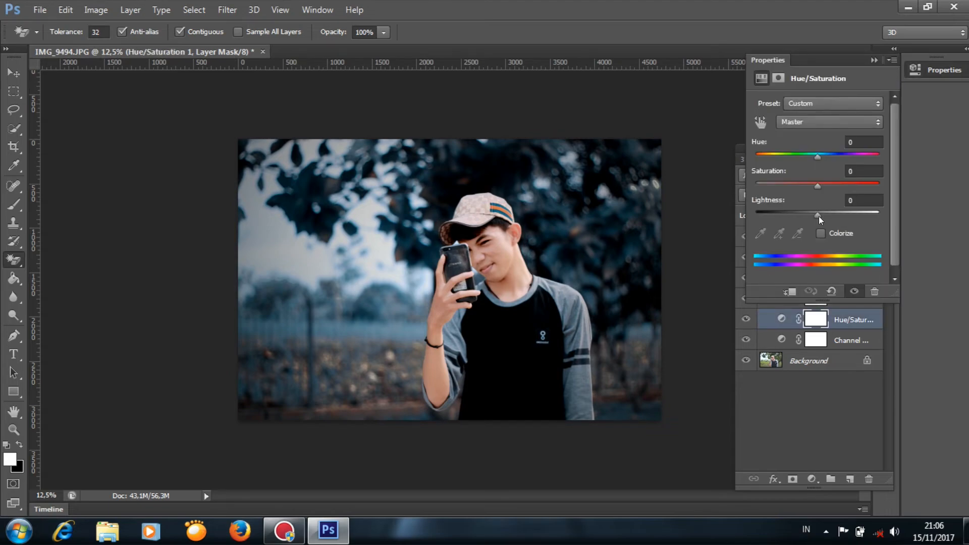
click(833, 124)
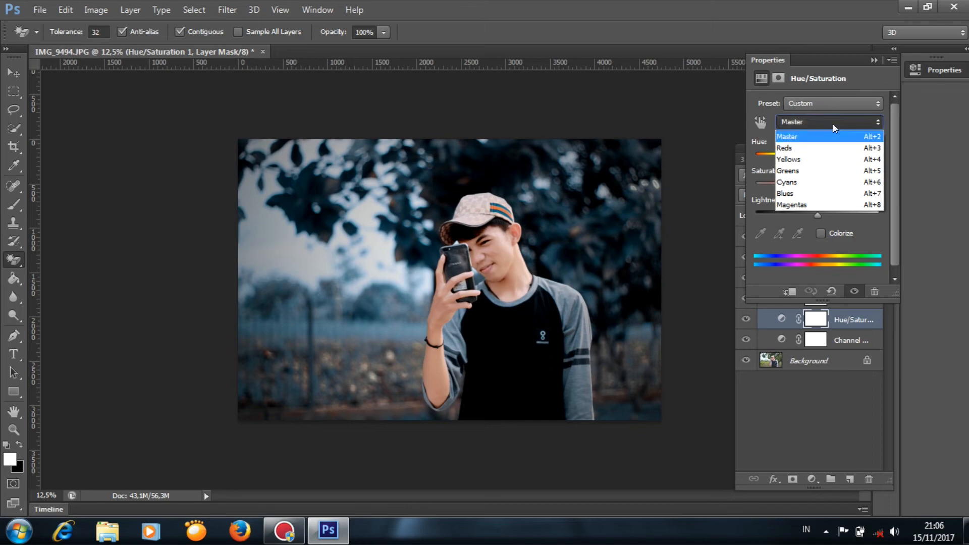
click(832, 144)
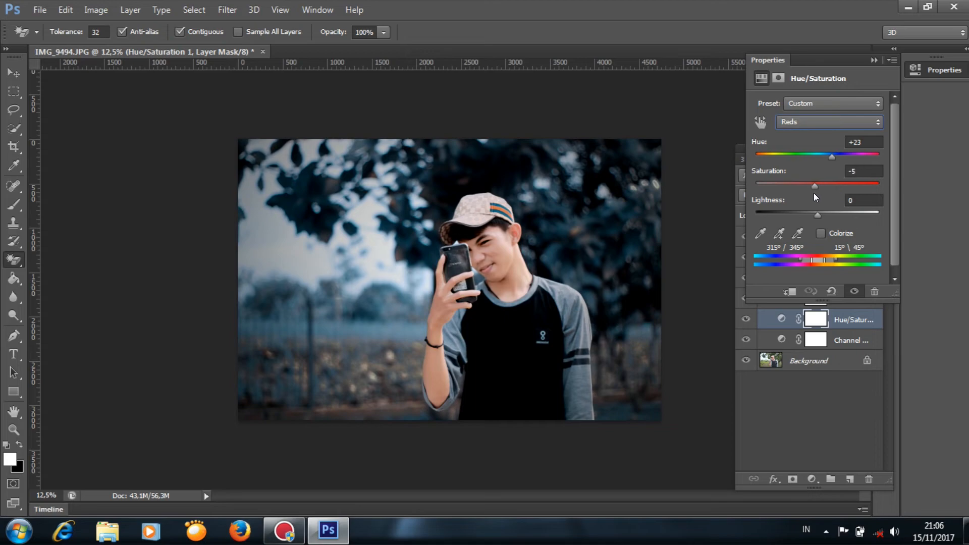
drag(835, 194, 840, 196)
drag(830, 153, 817, 169)
- Set the Cyans range of the Hue/Saturation adjustment to hue +21 and saturation +49
click(822, 122)
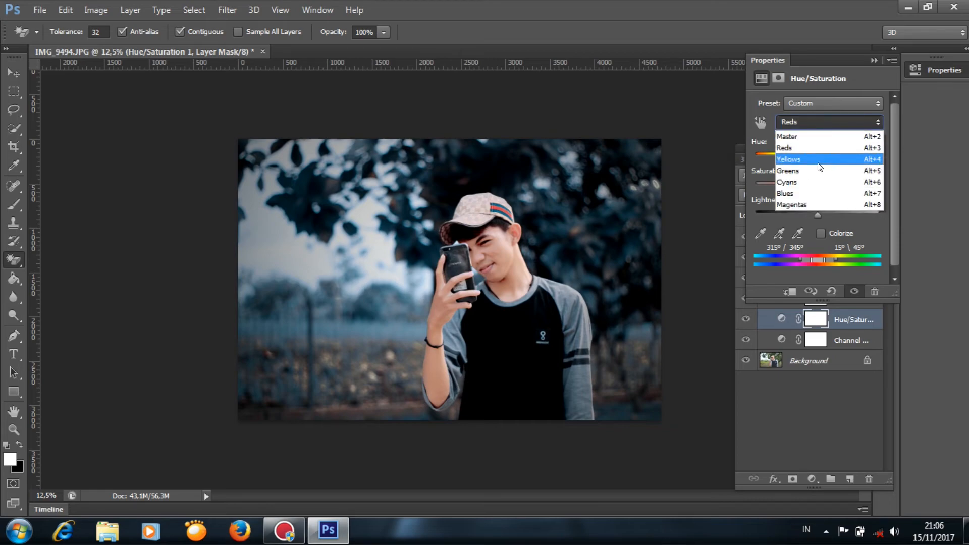
click(818, 182)
mouse_move(827, 158)
mouse_down()
mouse_move(844, 160)
mouse_move(827, 162)
mouse_up()
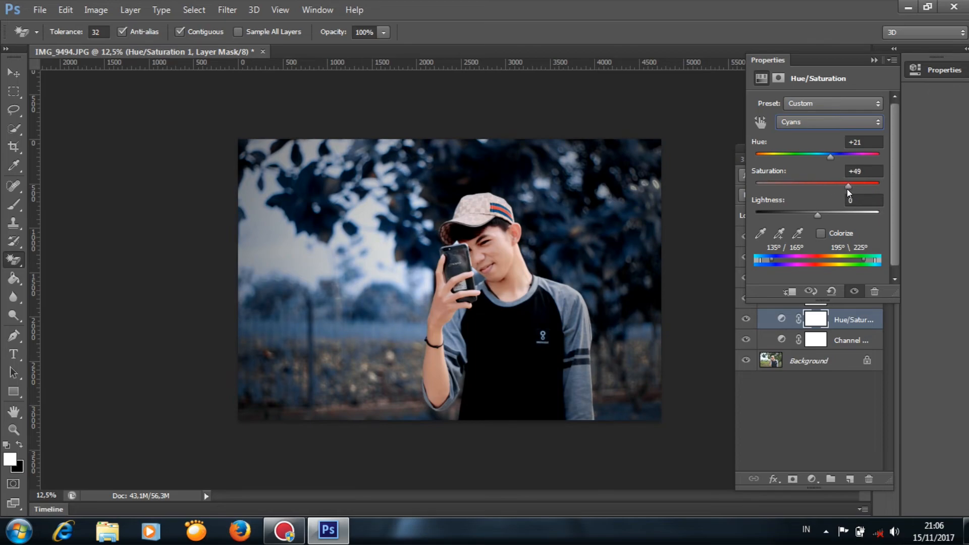
click(864, 48)
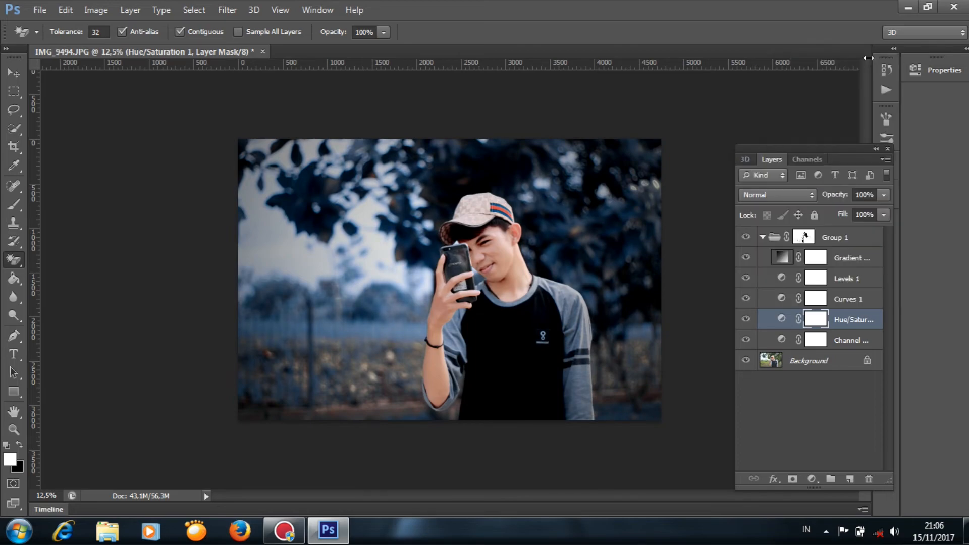
- Compare the photo with and without the grading by hiding and showing Group 1
click(832, 260)
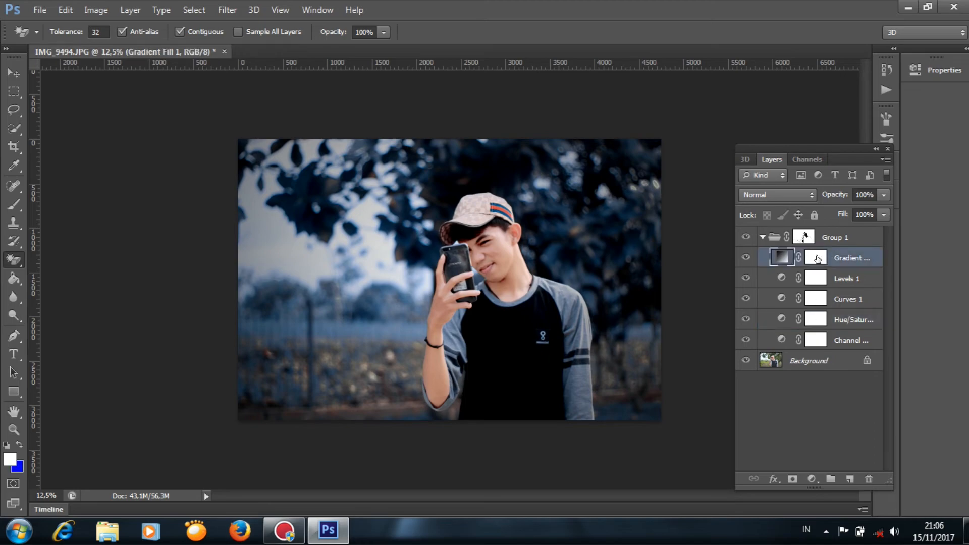
click(745, 235)
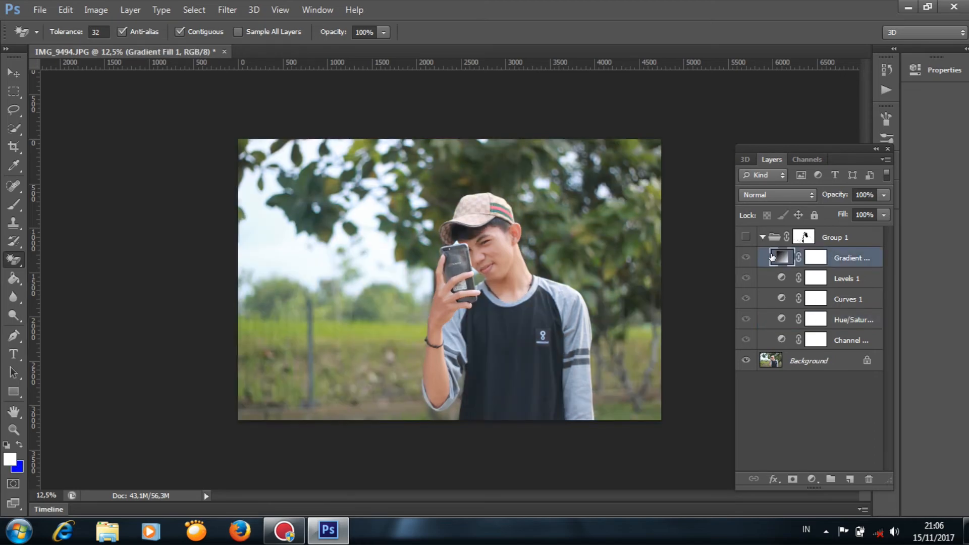
click(746, 236)
key(ctrl+minus)
key(ctrl+plus)
key(ctrl+minus)
key(ctrl+plus)
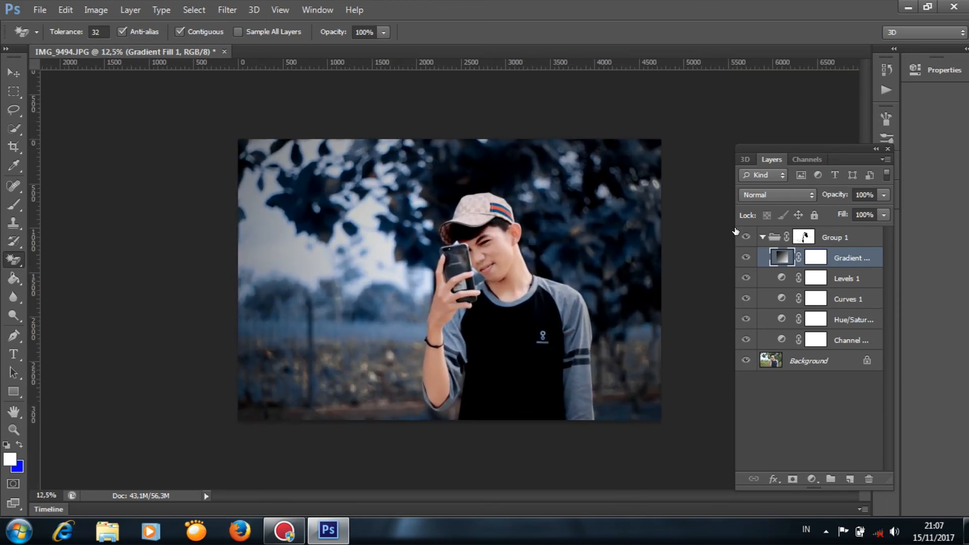
- Strengthen the vignette by setting the Gradient Fill layer's scale to 270%
double_click(779, 257)
click(131, 285)
drag(132, 286, 117, 288)
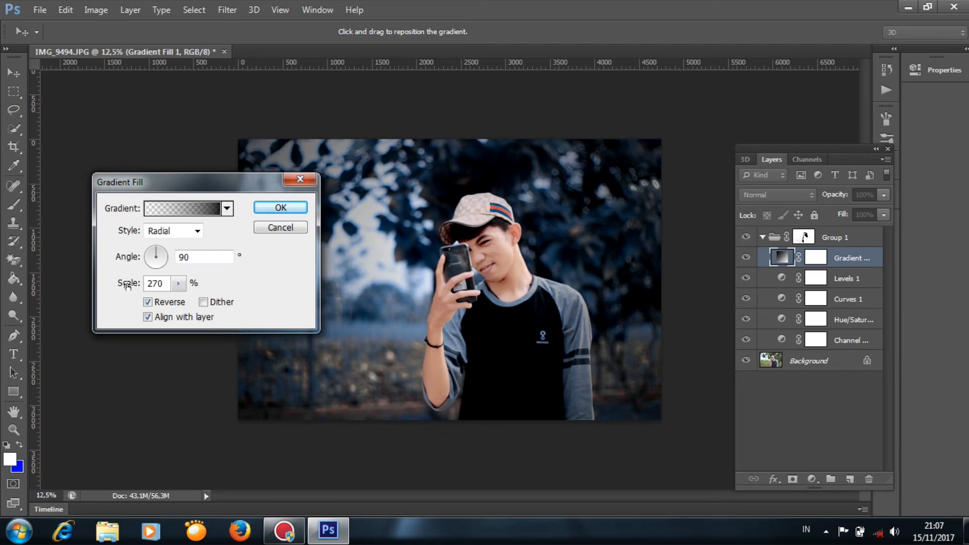
click(271, 208)
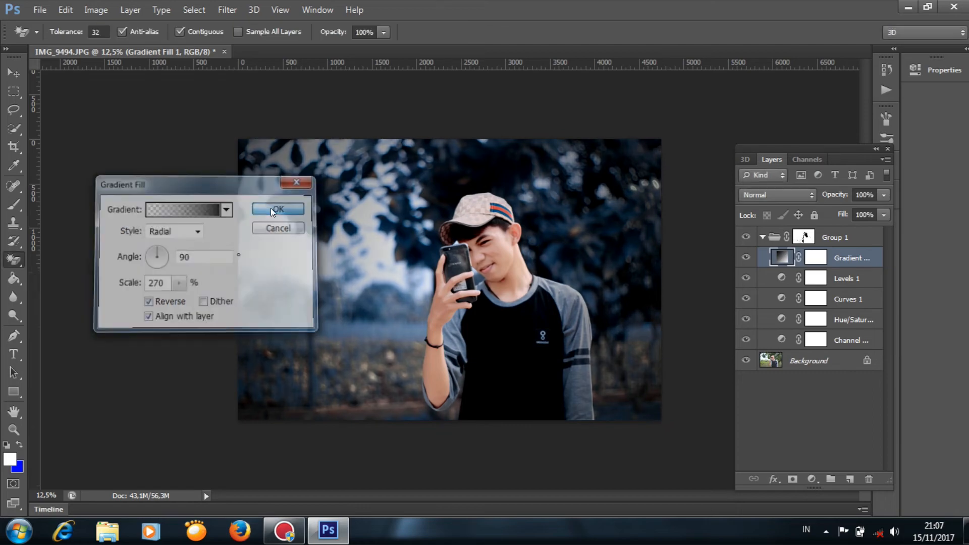
- Set the green level of the Channel Mixer layer's Blue output channel to +103%, testing +94% too
double_click(781, 339)
drag(849, 213, 844, 207)
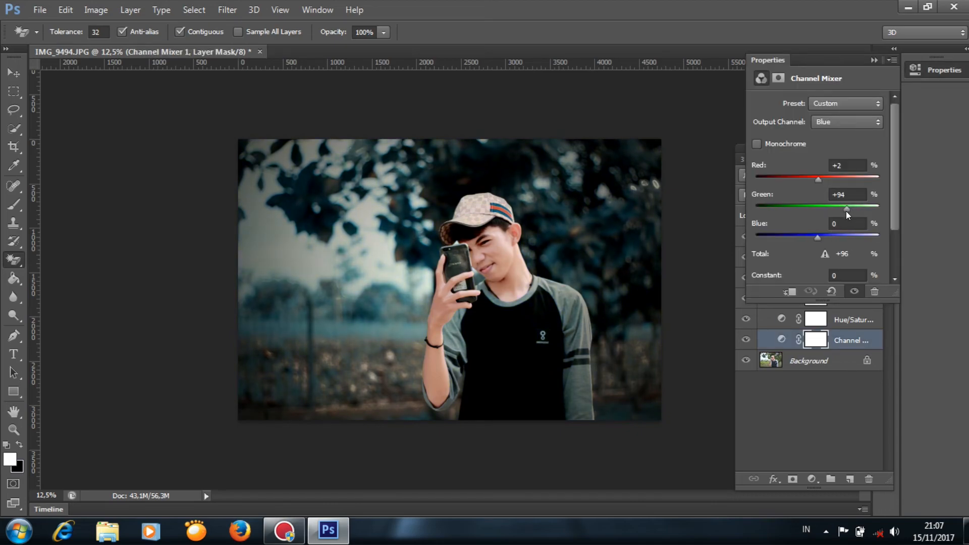
drag(846, 211, 849, 208)
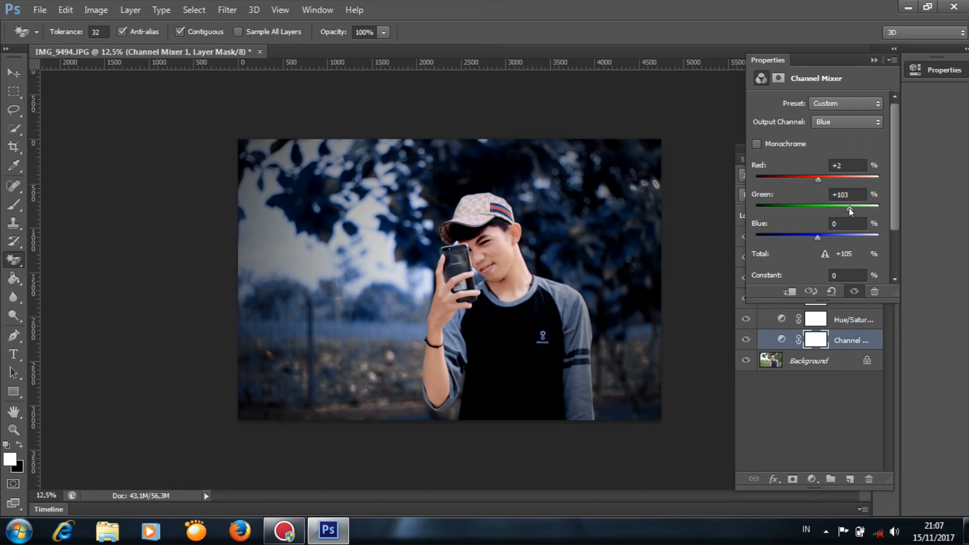
- Fine-tune the green level of the Channel Mixer's Blue output channel in small increments around +100%, checking the red level too
drag(818, 179, 817, 182)
click(847, 161)
key(Down)
key(Down)
key(Tab)
key(Down)
key(Down)
key(Down)
key(Down)
key(Down)
key(Down)
key(Down)
key(Down)
key(Down)
key(Down)
key(Down)
key(Down)
key(Down)
key(Down)
key(Up)
key(Up)
key(Up)
key(Up)
key(Up)
key(Up)
key(Up)
key(Up)
key(Up)
key(Up)
key(Up)
key(Up)
key(Up)
key(Down)
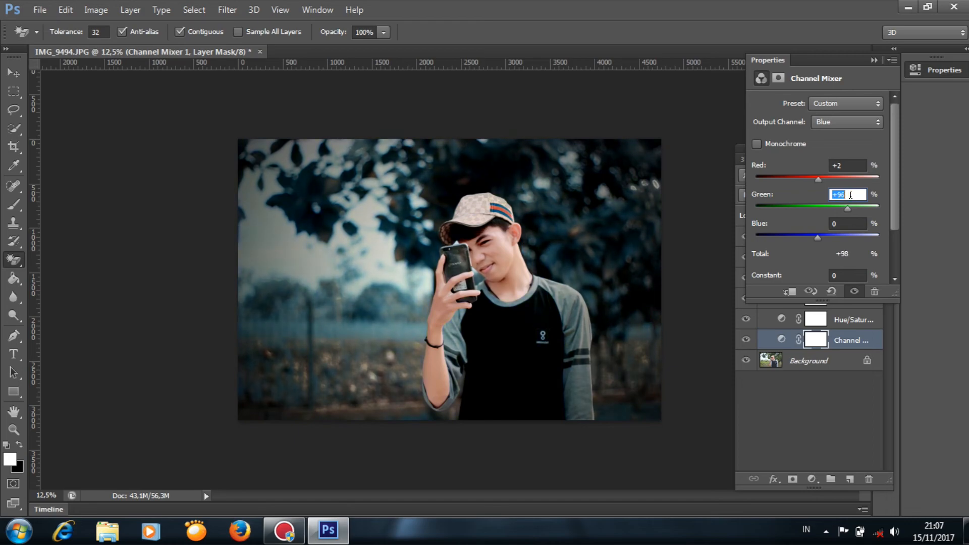
key(Up)
key(Up)
key(Up)
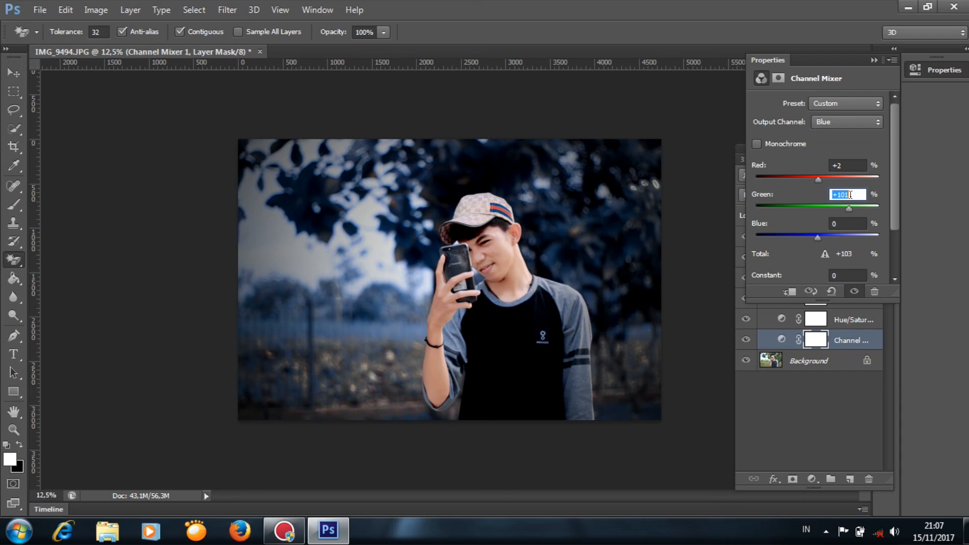
key(Down)
key(Down)
key(Down)
- Set the green level of the Channel Mixer's Green output channel to +106%, testing higher values up to +113%
click(846, 124)
click(845, 145)
mouse_move(848, 208)
mouse_down()
mouse_move(829, 208)
mouse_move(853, 211)
mouse_up()
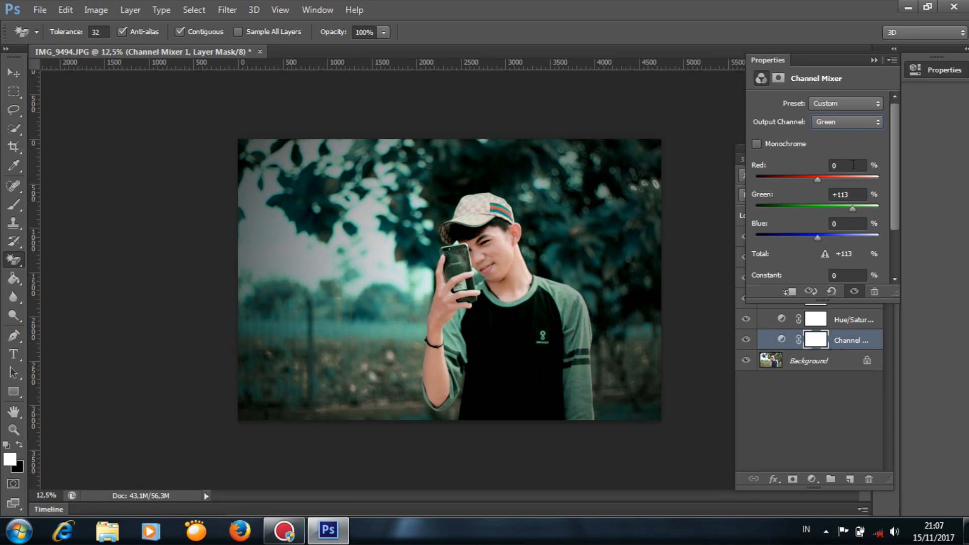
click(851, 195)
scroll(851, 195, down, 12)
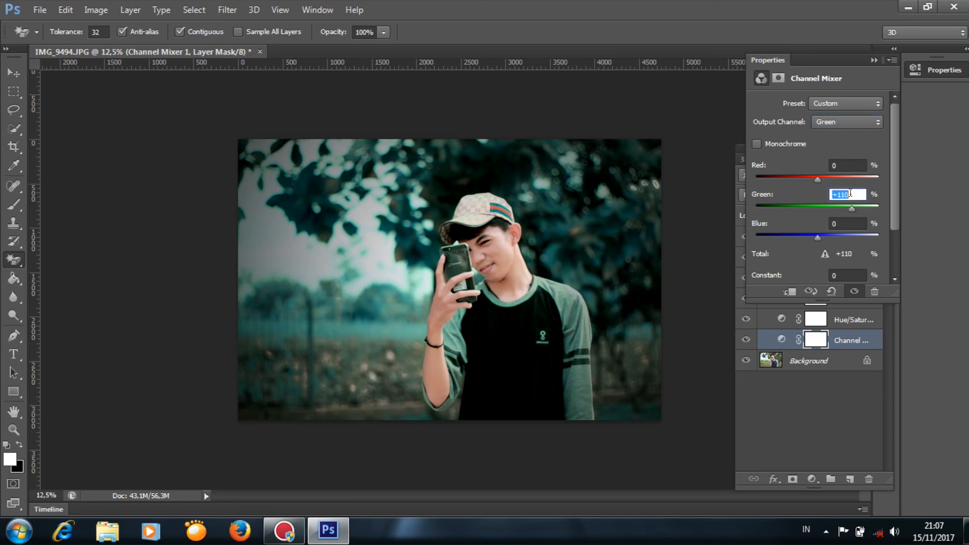
scroll(851, 193, up, 3)
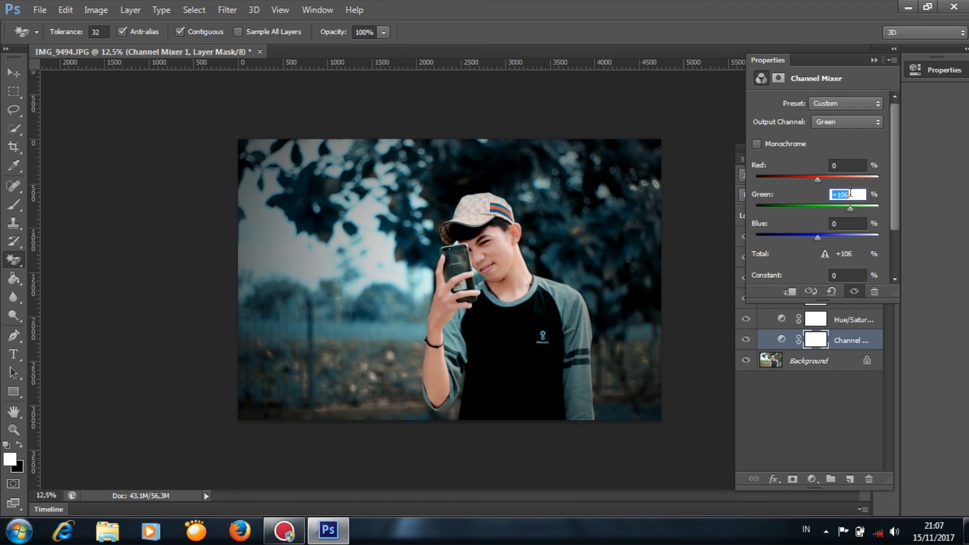
scroll(851, 193, up, 4)
scroll(851, 193, down, 1)
- Give the Channel Mixer's Green output channel a slightly negative blue level, testing -8% and -3%
click(852, 220)
scroll(852, 220, up, 11)
scroll(852, 219, down, 12)
scroll(852, 219, down, 3)
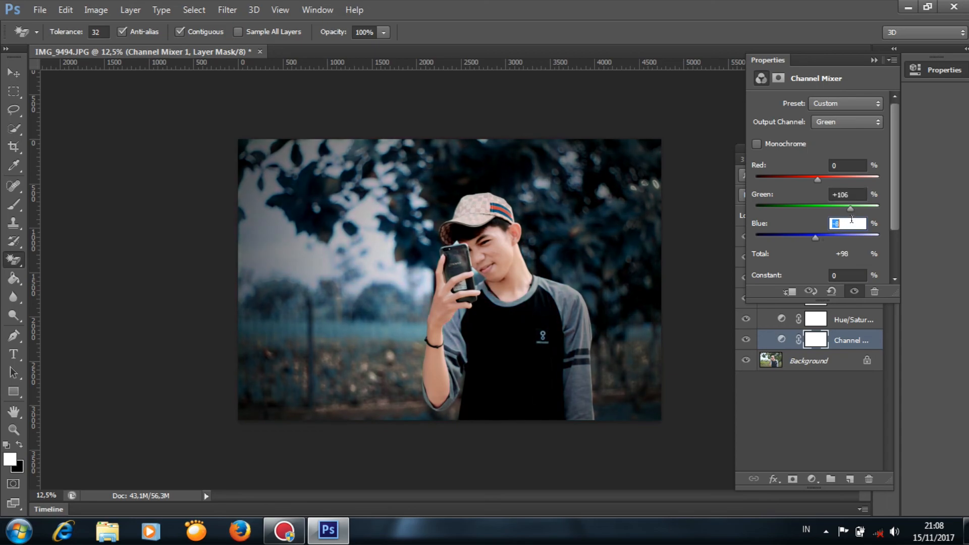
scroll(852, 219, up, 5)
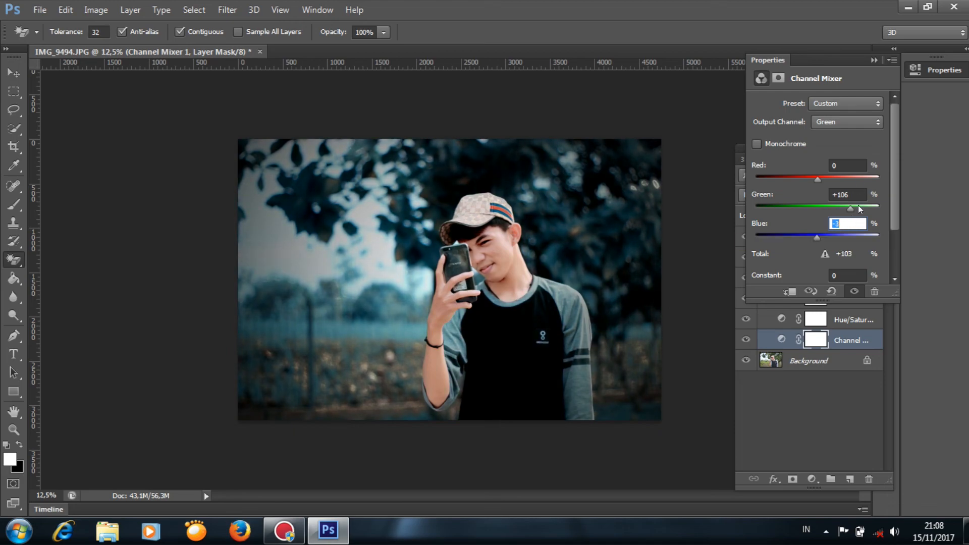
click(872, 60)
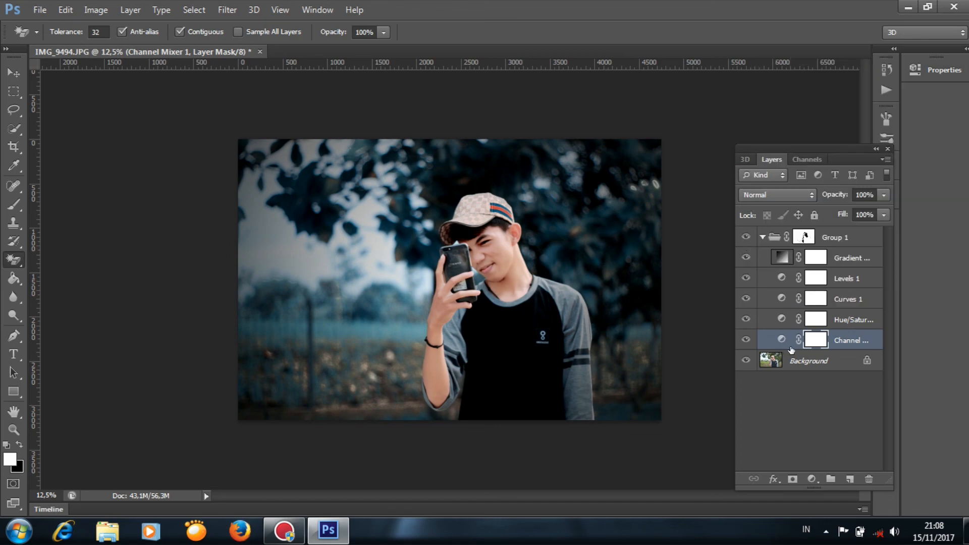
- Check the Background layer's visibility and compare the photo before and after grading by repeatedly hiding and showing Group 1
click(793, 360)
click(746, 360)
click(747, 360)
click(746, 236)
click(829, 238)
click(746, 236)
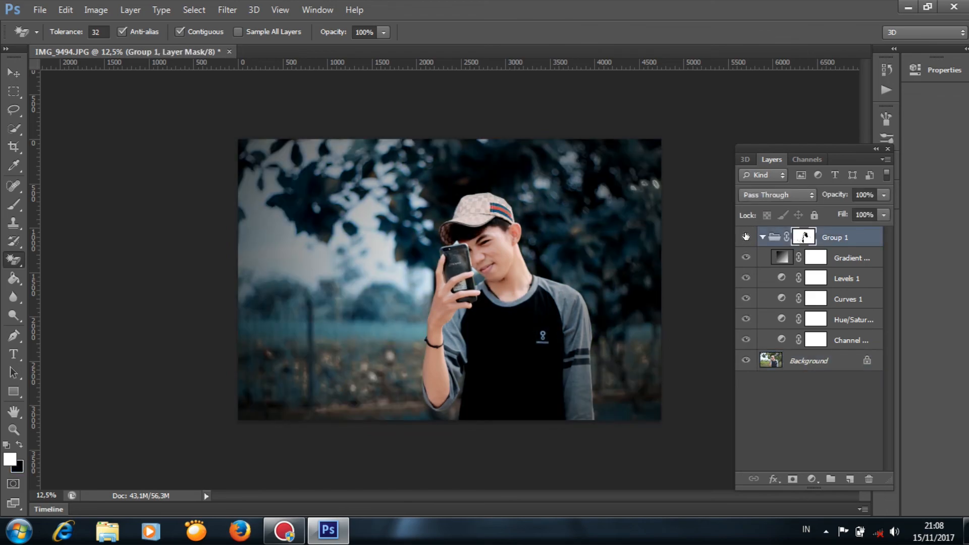
click(746, 236)
click(746, 236)
click(746, 237)
click(747, 237)
click(746, 237)
click(746, 236)
- Review the whole image at a smaller size, toggling Group 1 off and on to judge the finished grade
key(ctrl+minus)
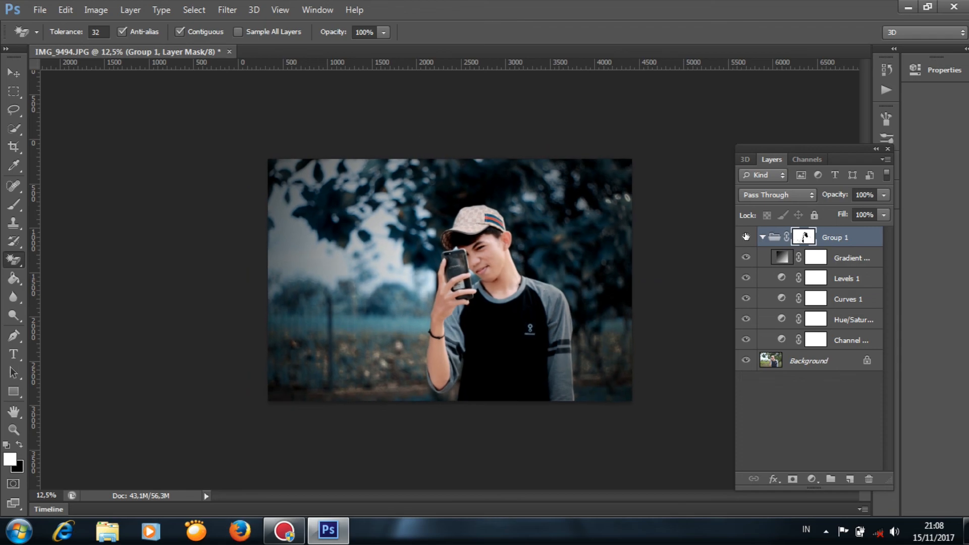
click(746, 237)
click(746, 237)
click(746, 237)
click(746, 237)
click(746, 237)
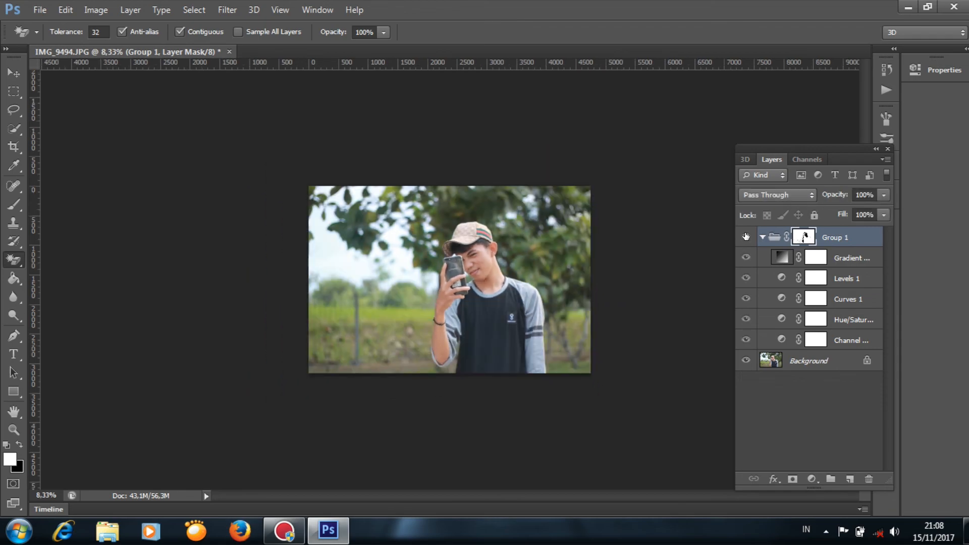
click(747, 236)
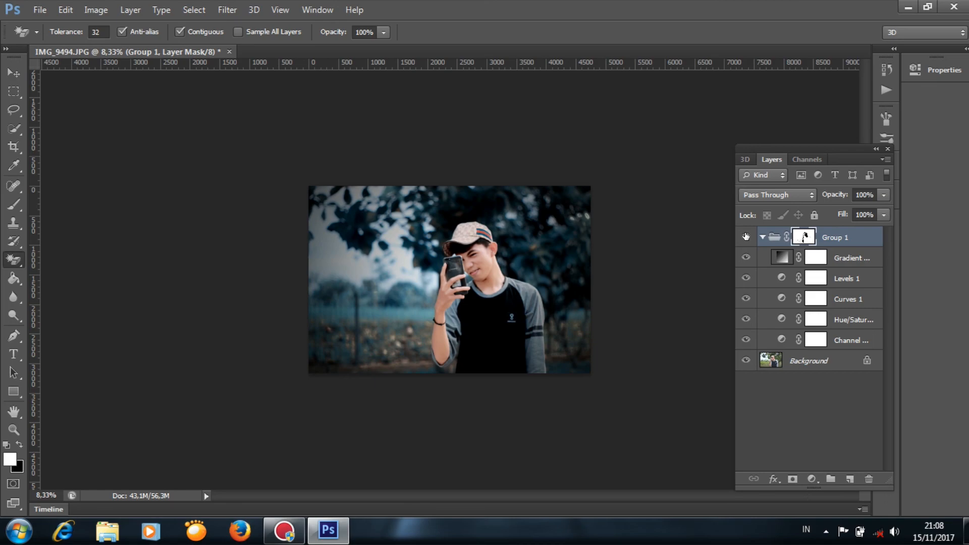
click(746, 237)
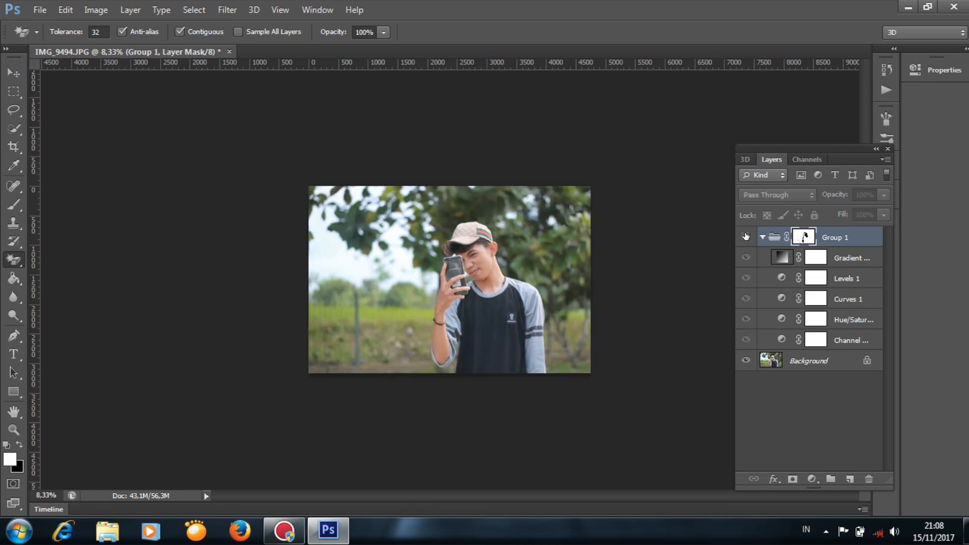
click(746, 237)
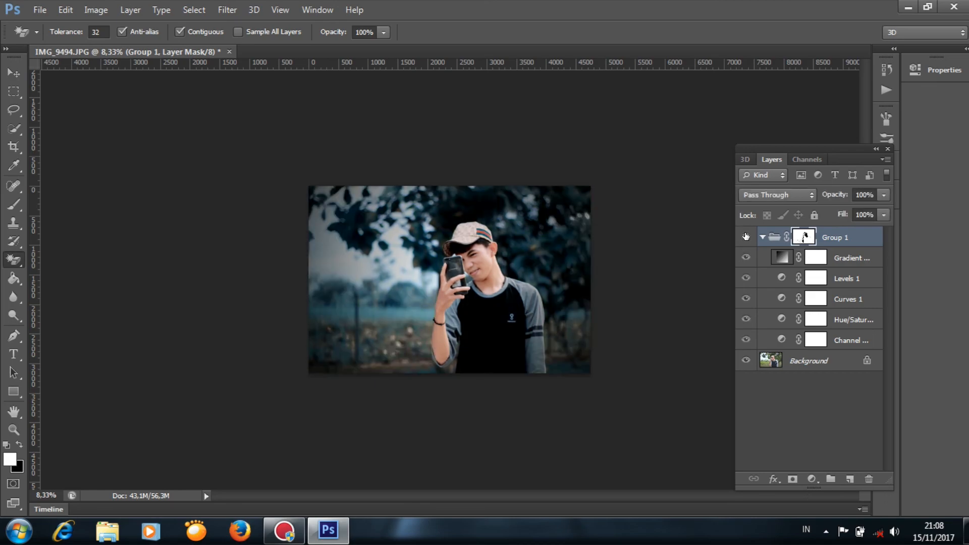
click(746, 236)
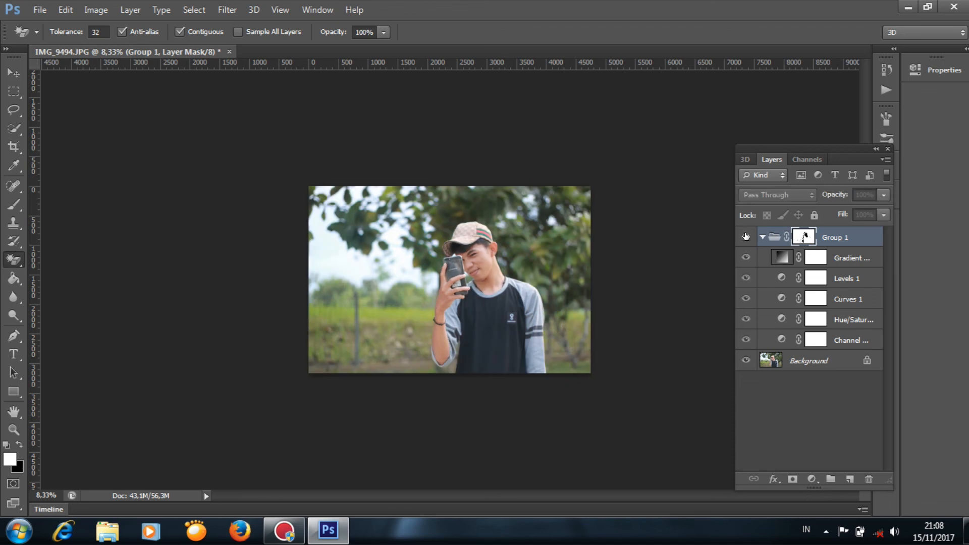
click(746, 237)
key(ctrl+plus)
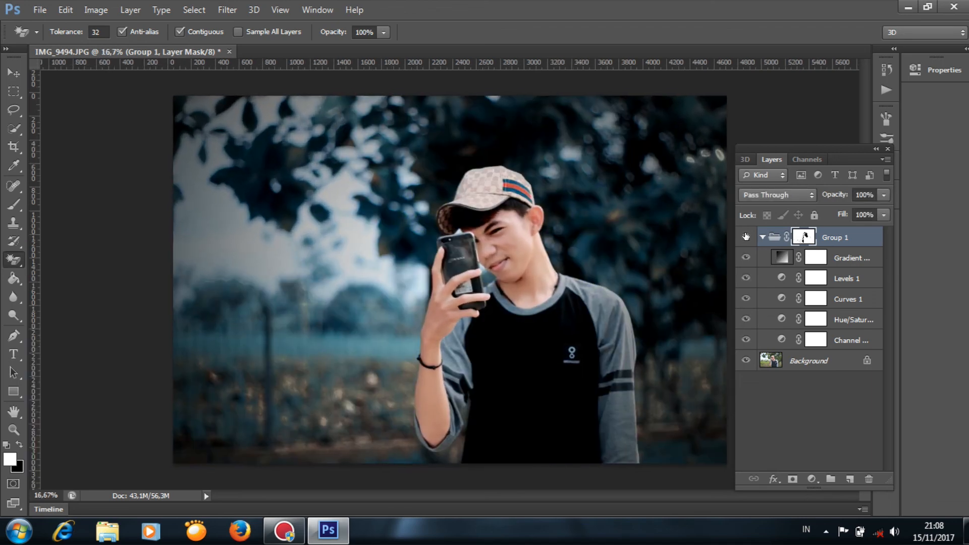
key(ctrl+minus)
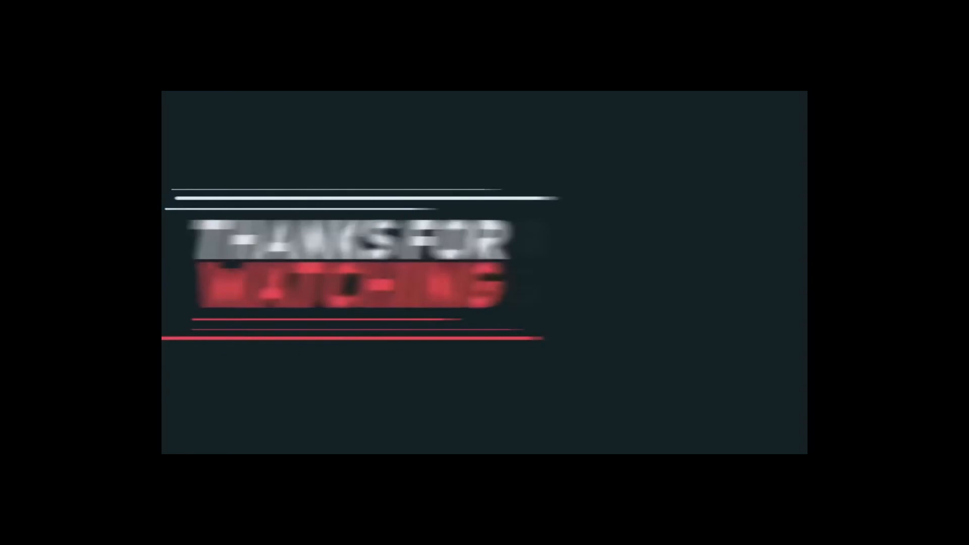